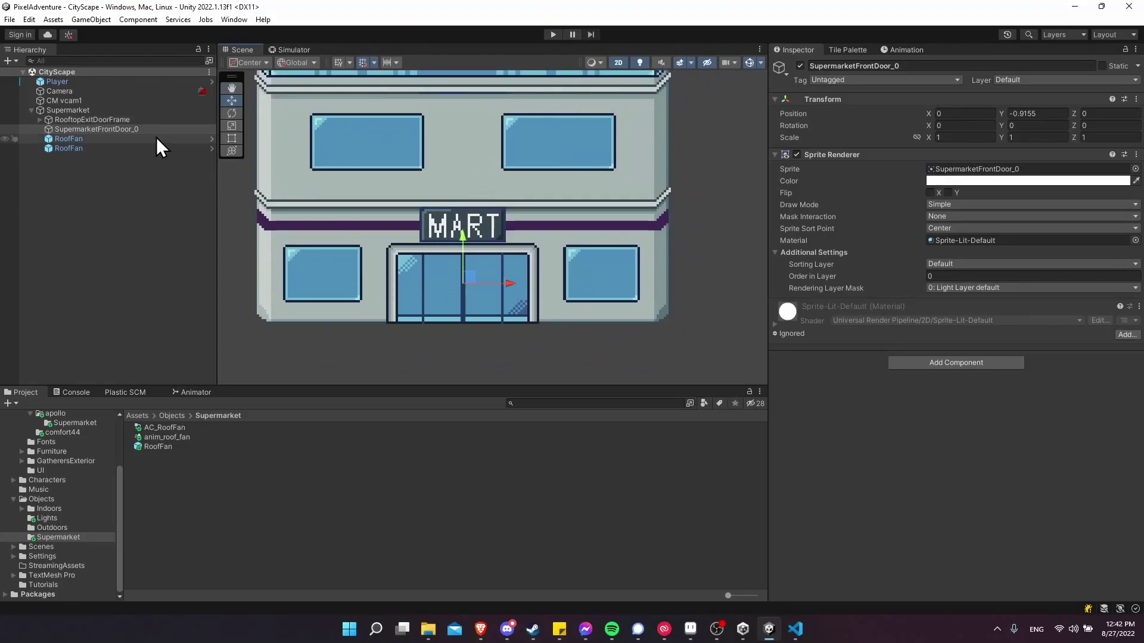
Step: Rename SupermarketFrontDoor_0 to SupermarketFrontDoor and save it as a prefab in the Project panel
{"action": "left_click", "coordinate": [141, 129]}
{"action": "key", "text": "BackSpace"}
{"action": "key", "text": "BackSpace"}
{"action": "key", "text": "Return"}
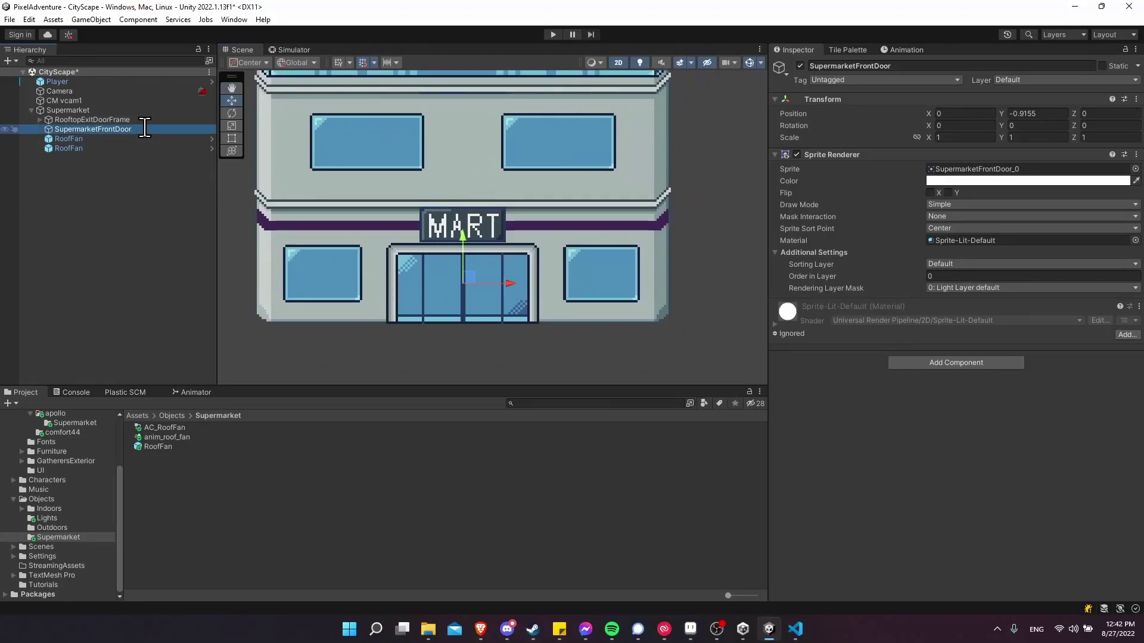
{"action": "left_click", "coordinate": [125, 160]}
{"action": "left_click_drag", "start_coordinate": [102, 126], "coordinate": [263, 503]}
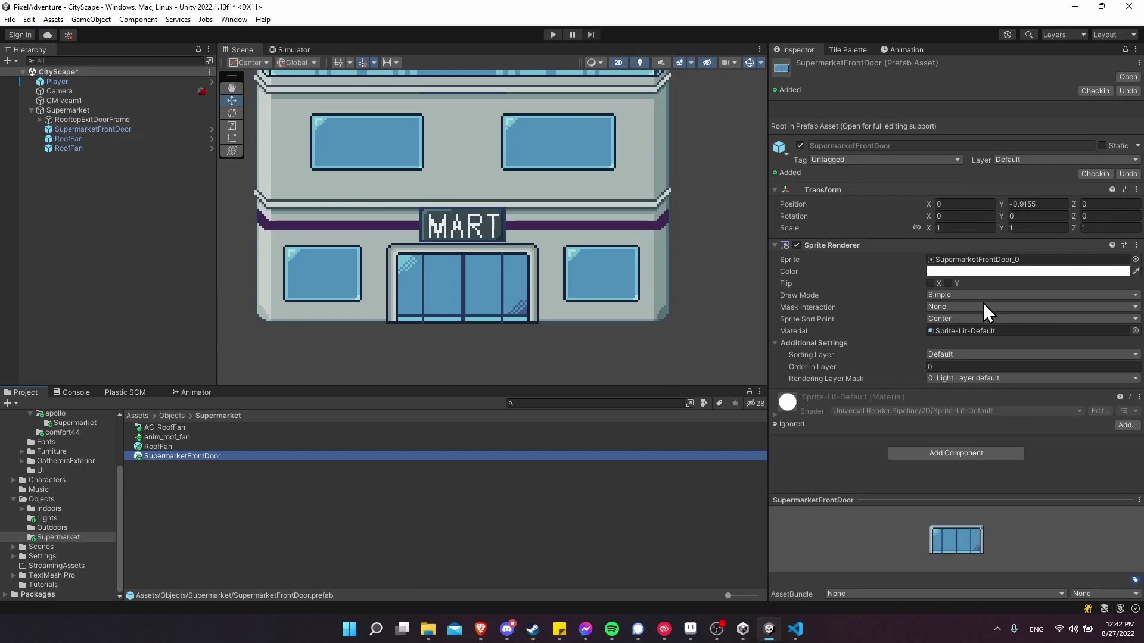
Step: Add an Animator component to the SupermarketFrontDoor prefab
{"action": "left_click", "coordinate": [980, 453]}
{"action": "type", "text": "anim"}
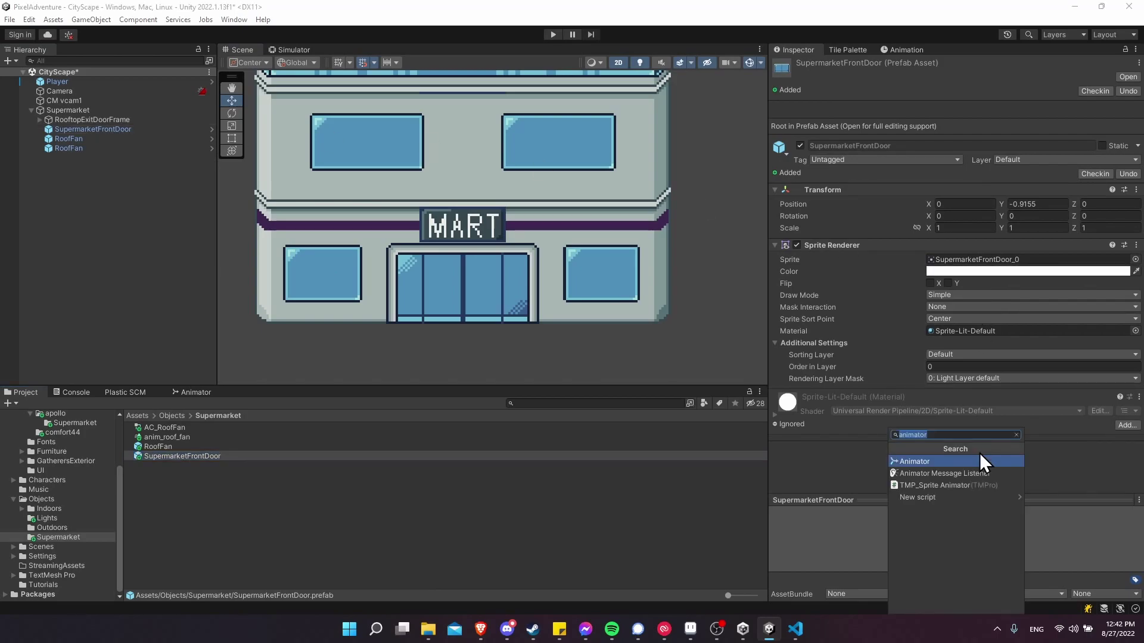
{"action": "type", "text": "ator"}
{"action": "key", "text": "Return"}
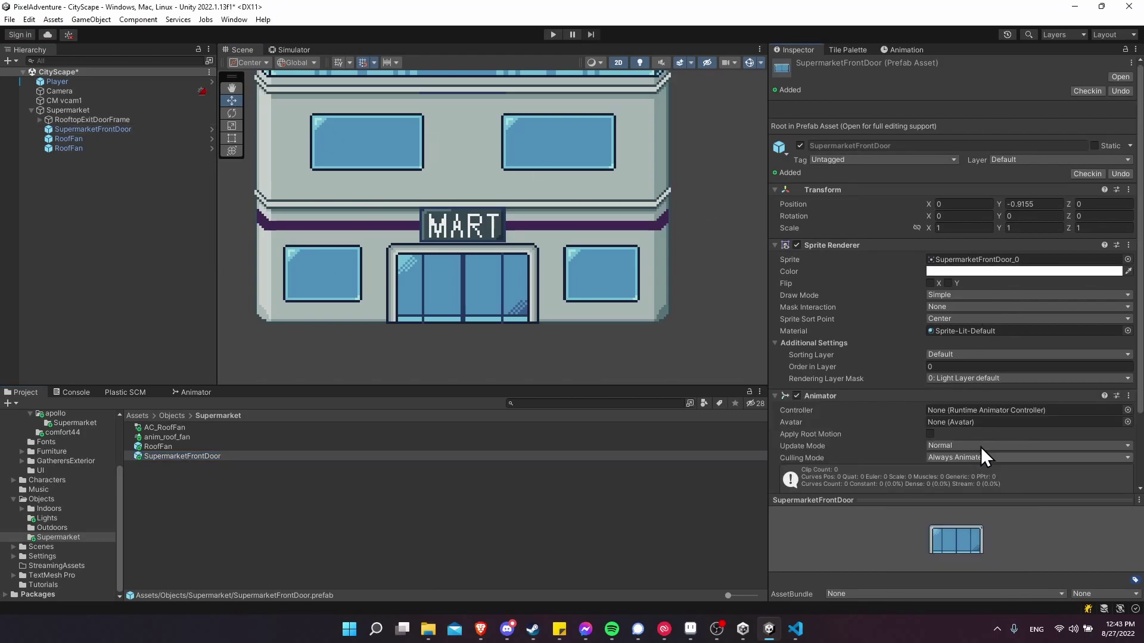
{"action": "left_click", "coordinate": [186, 477]}
Step: Create AC_SupermarketFrontDoor, set it as the Animator's Controller, and save the scene
{"action": "right_click", "coordinate": [186, 477]}
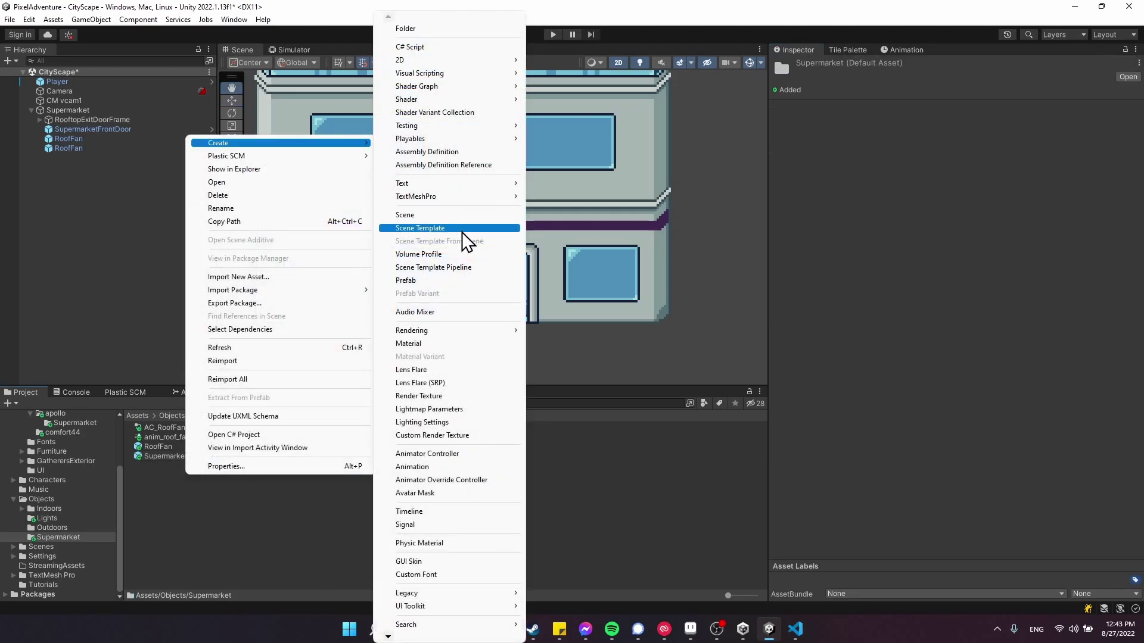
{"action": "left_click", "coordinate": [459, 455]}
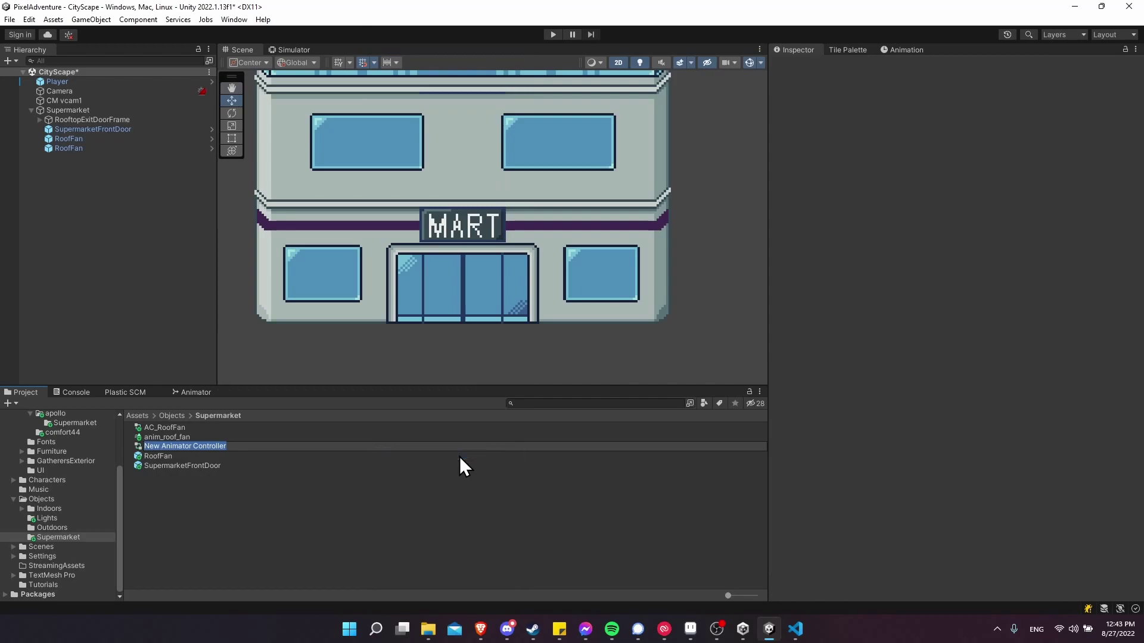
{"action": "type", "text": "AC_SupermarketFrontDoor"}
{"action": "key", "text": "Return"}
{"action": "left_click_drag", "start_coordinate": [179, 437], "coordinate": [974, 333]}
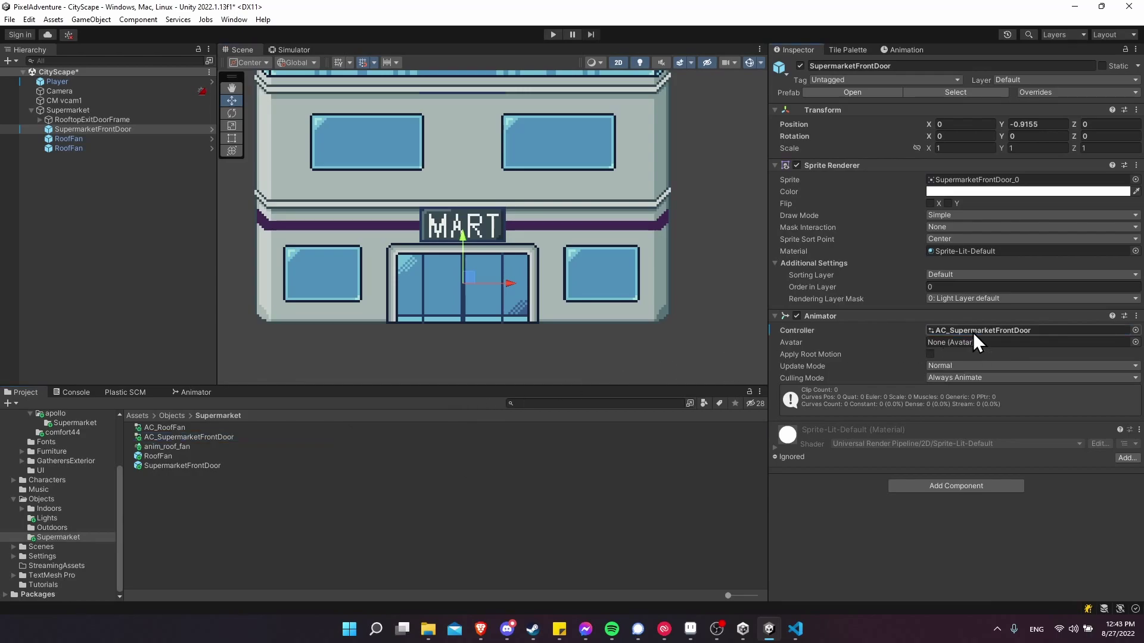
{"action": "key", "text": "ctrl+s"}
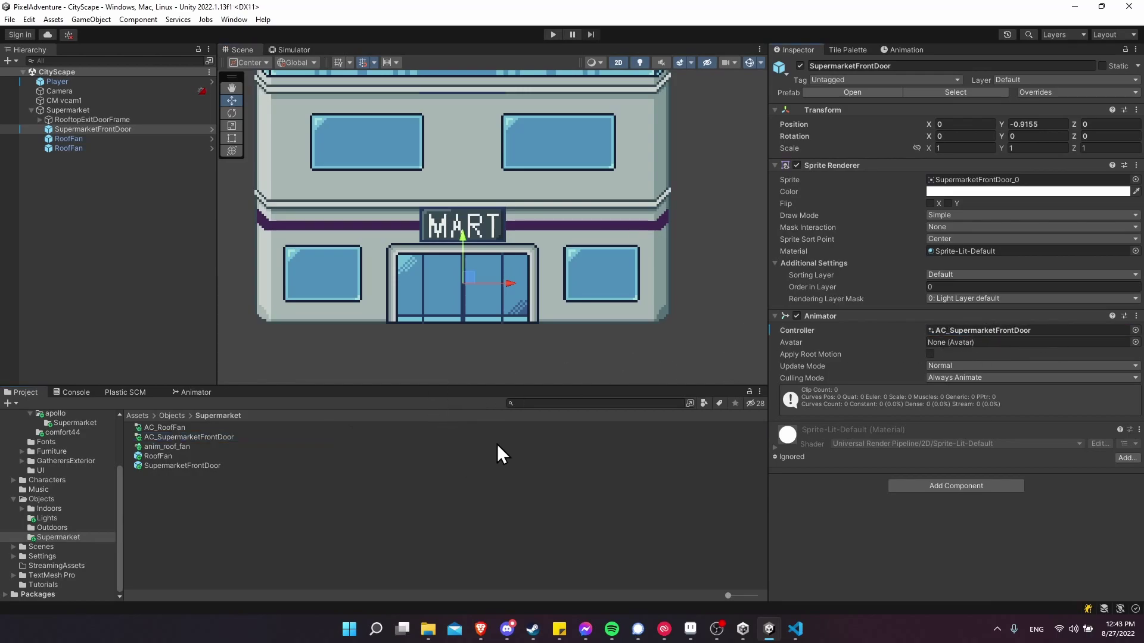
Step: In the Animation window, create and save a clip named anim_supermarketfrontdoor_open
{"action": "left_click", "coordinate": [891, 50]}
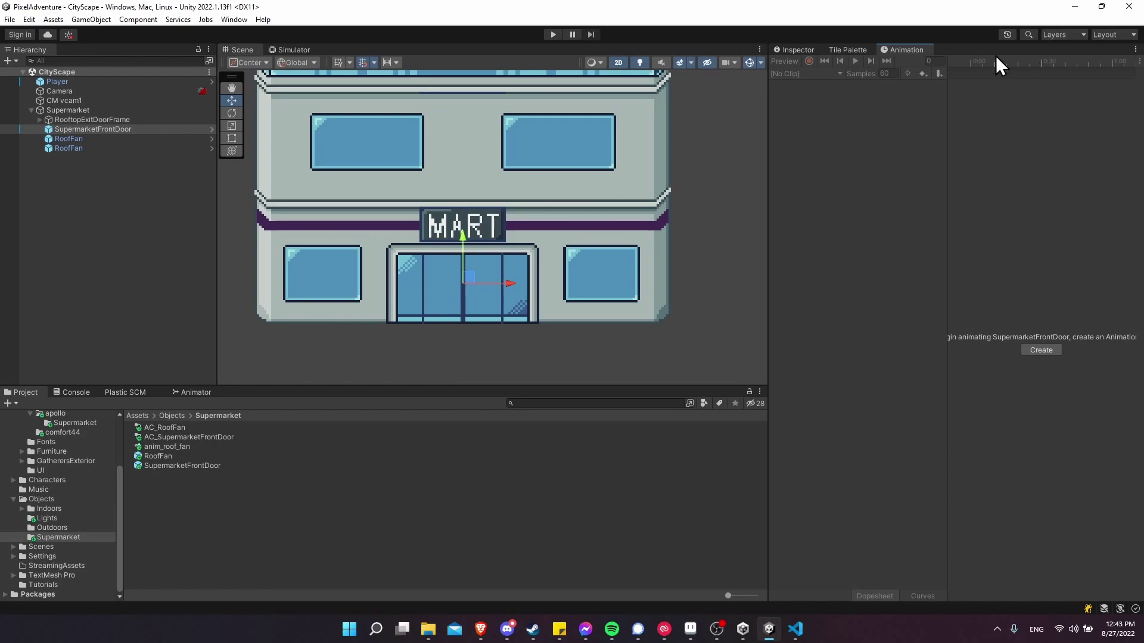
{"action": "scroll", "coordinate": [559, 329], "scroll_direction": "down", "scroll_amount": 1}
{"action": "scroll", "coordinate": [559, 339], "scroll_direction": "down", "scroll_amount": 1}
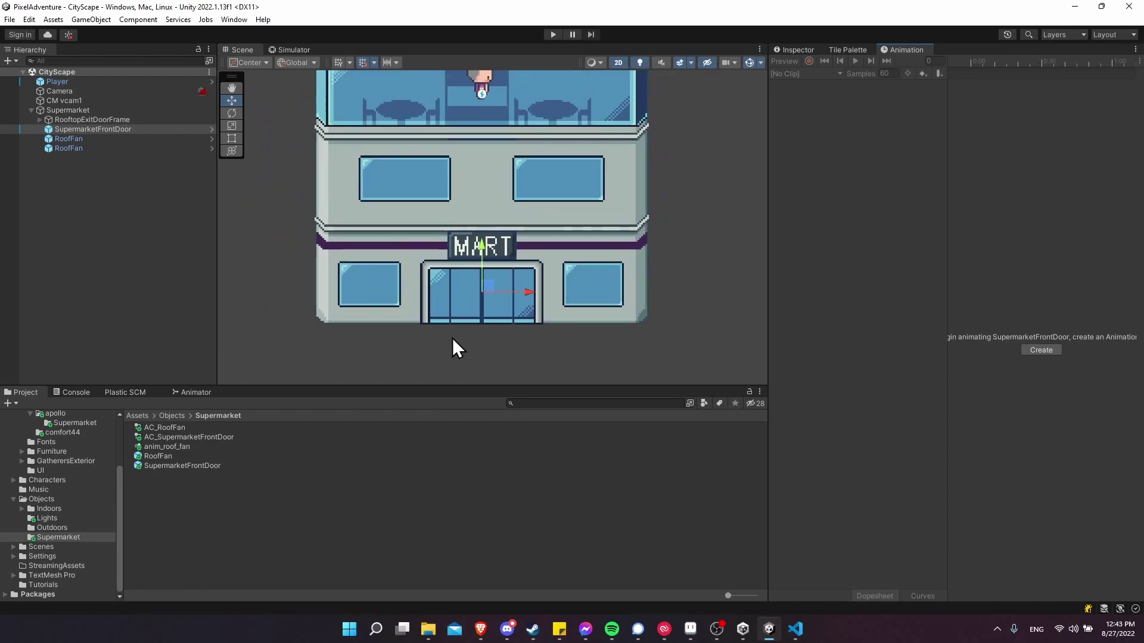
{"action": "left_click", "coordinate": [1042, 351]}
{"action": "type", "text": "a"}
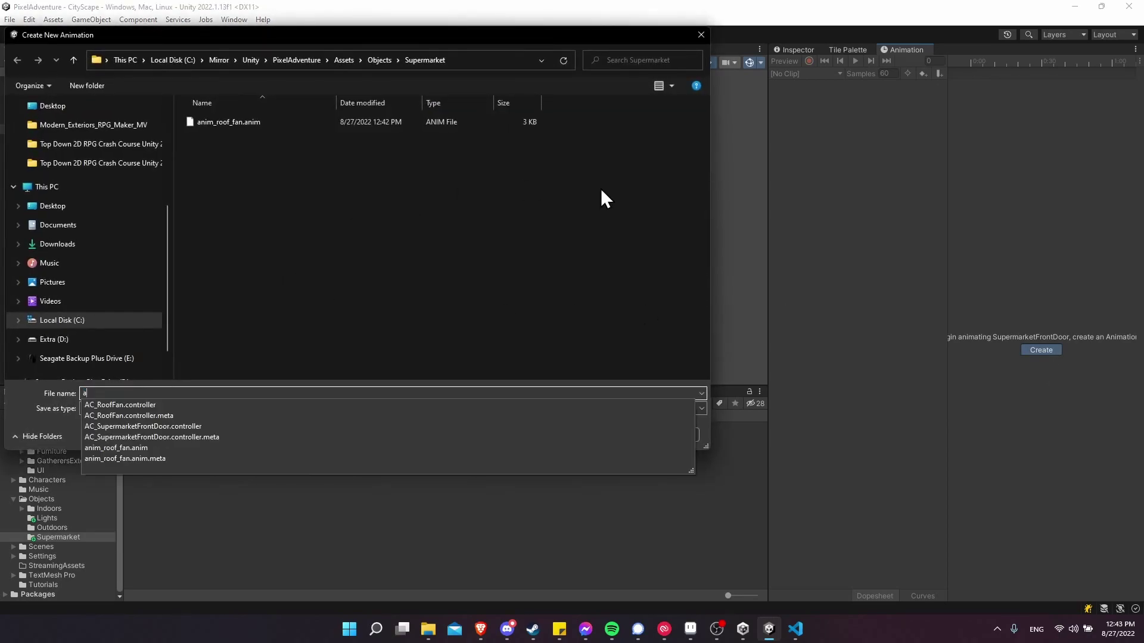
{"action": "type", "text": "nim_supermarket"}
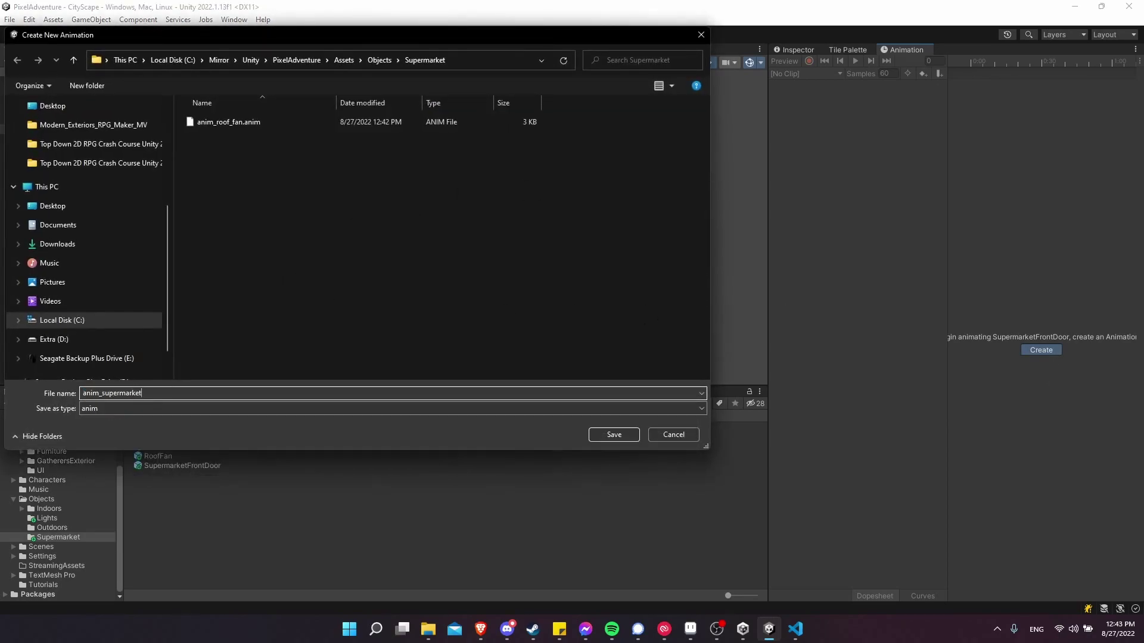
{"action": "type", "text": "frontdoor_open"}
{"action": "left_click", "coordinate": [614, 435]}
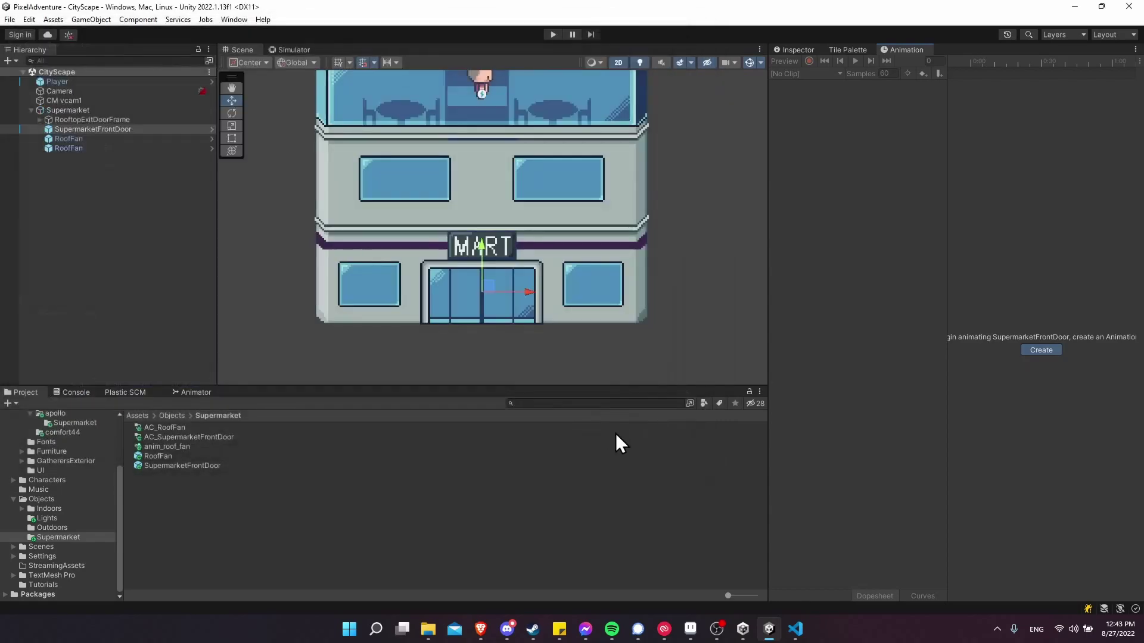
{"action": "right_click", "coordinate": [184, 498]}
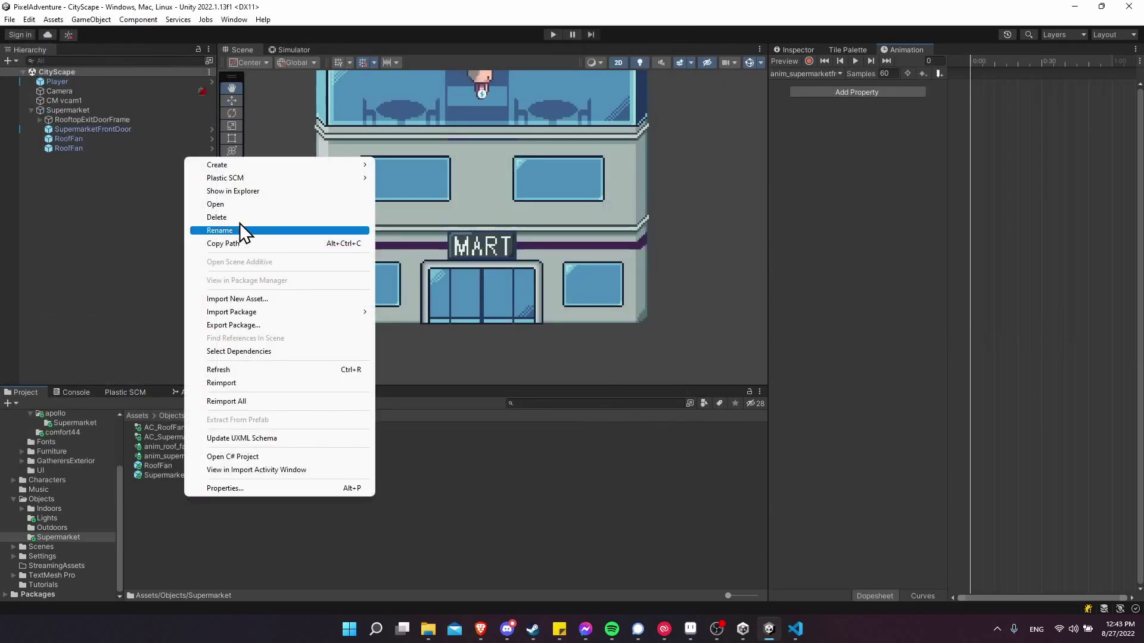
{"action": "mouse_move", "coordinate": [259, 163]}
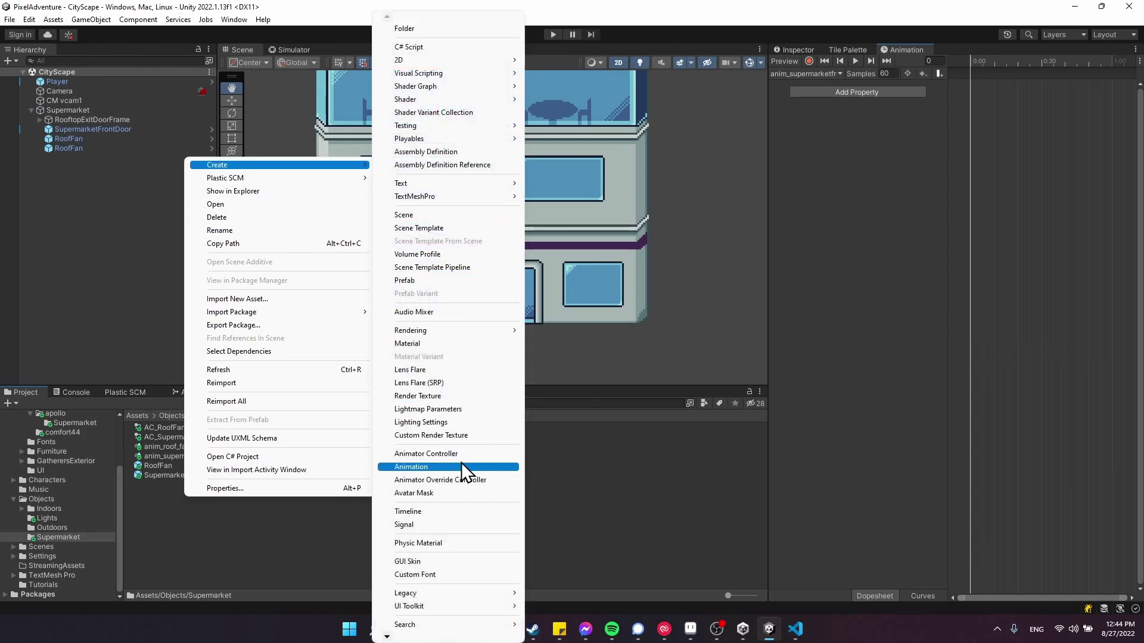
{"action": "left_click", "coordinate": [805, 73]}
{"action": "left_click", "coordinate": [792, 124]}
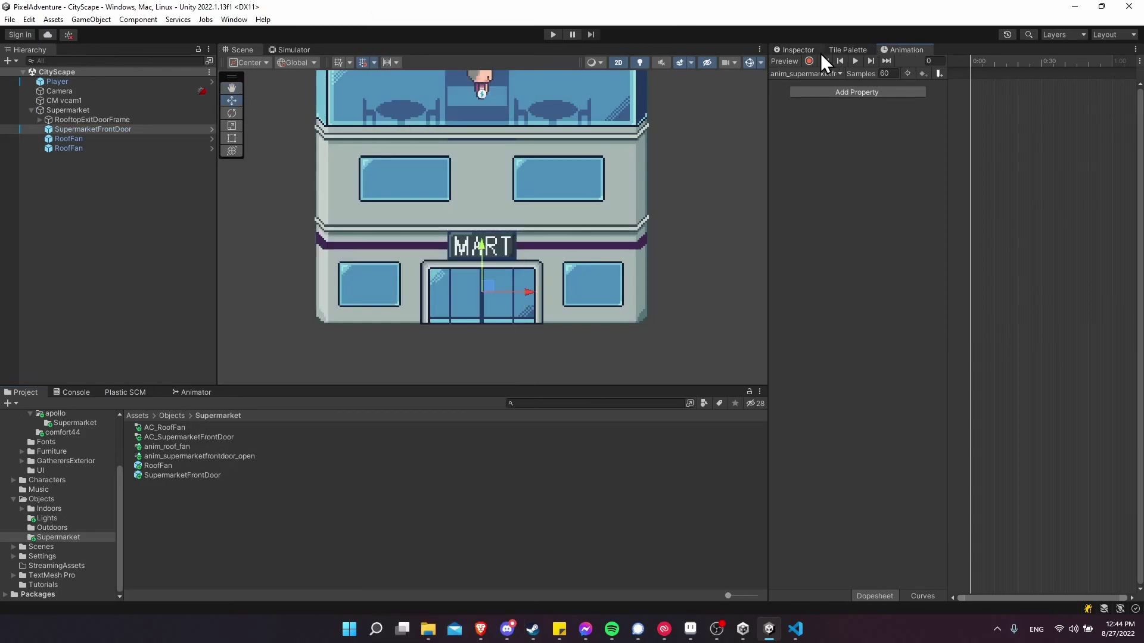
{"action": "left_click", "coordinate": [234, 20]}
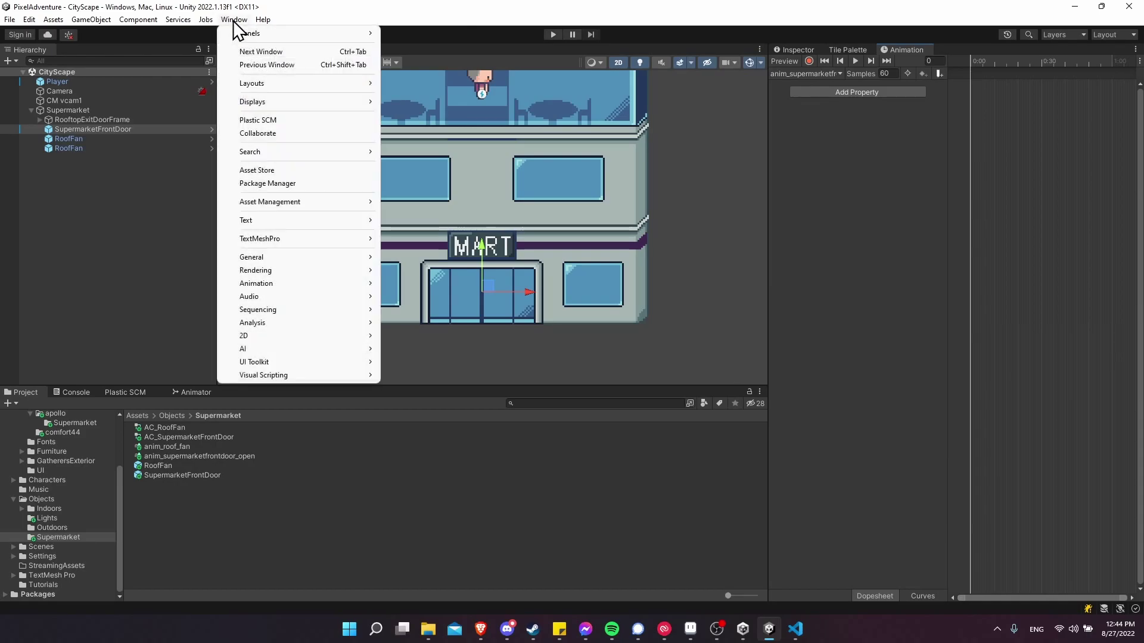
{"action": "mouse_move", "coordinate": [311, 282]}
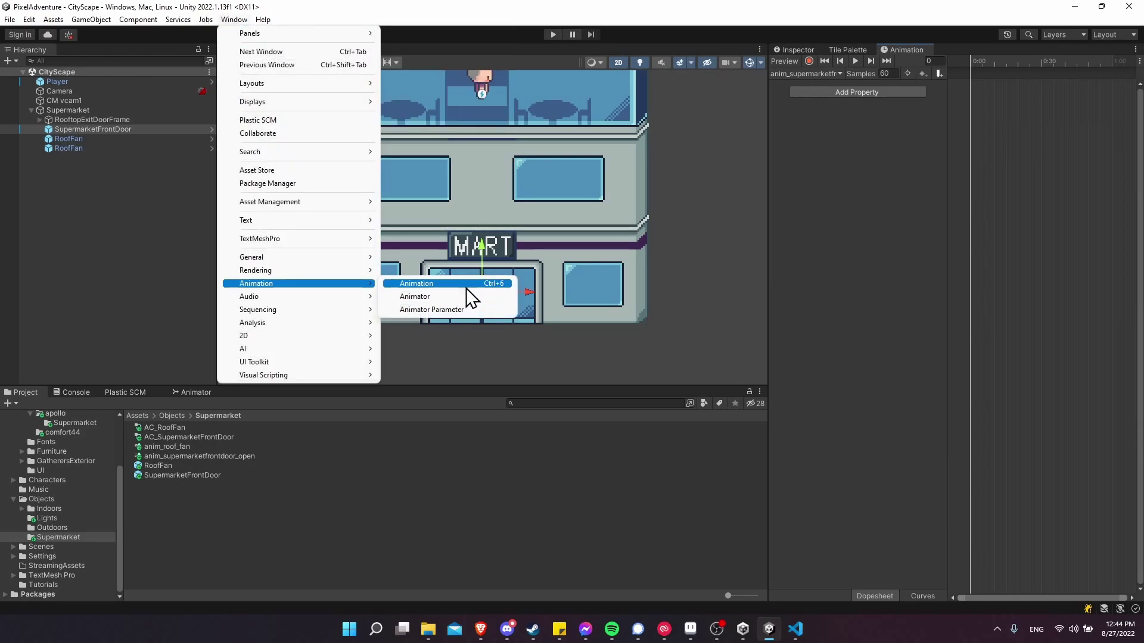
{"action": "left_click", "coordinate": [856, 123]}
Step: Create a new clip from the clip dropdown and save it as anim_supermarketfrontdoor_idle
{"action": "left_click", "coordinate": [840, 73]}
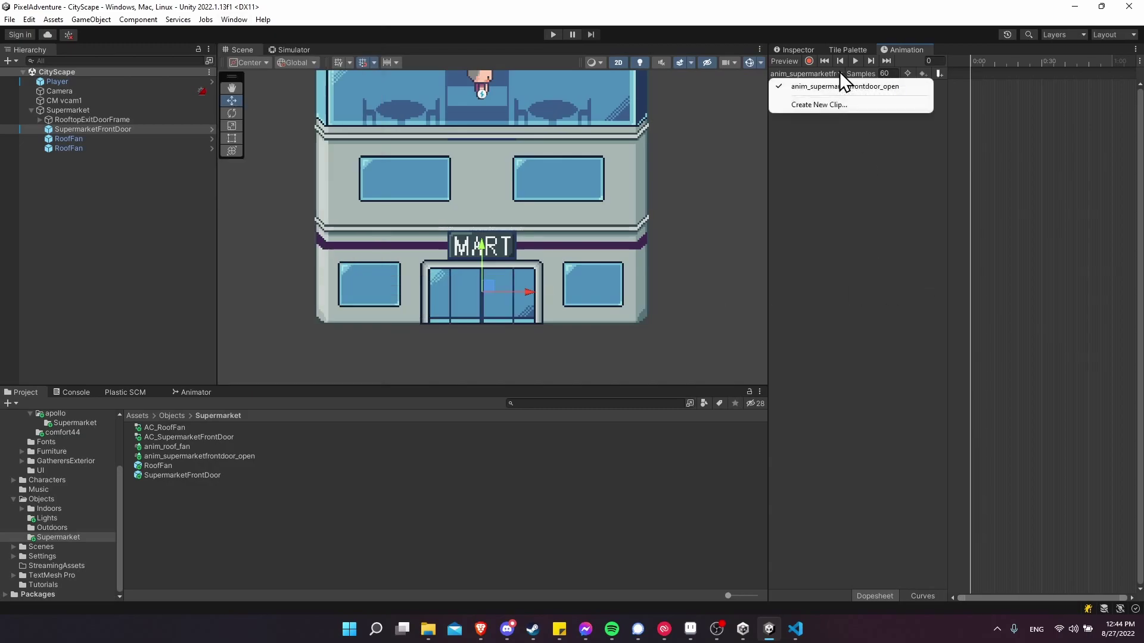
{"action": "left_click", "coordinate": [846, 106]}
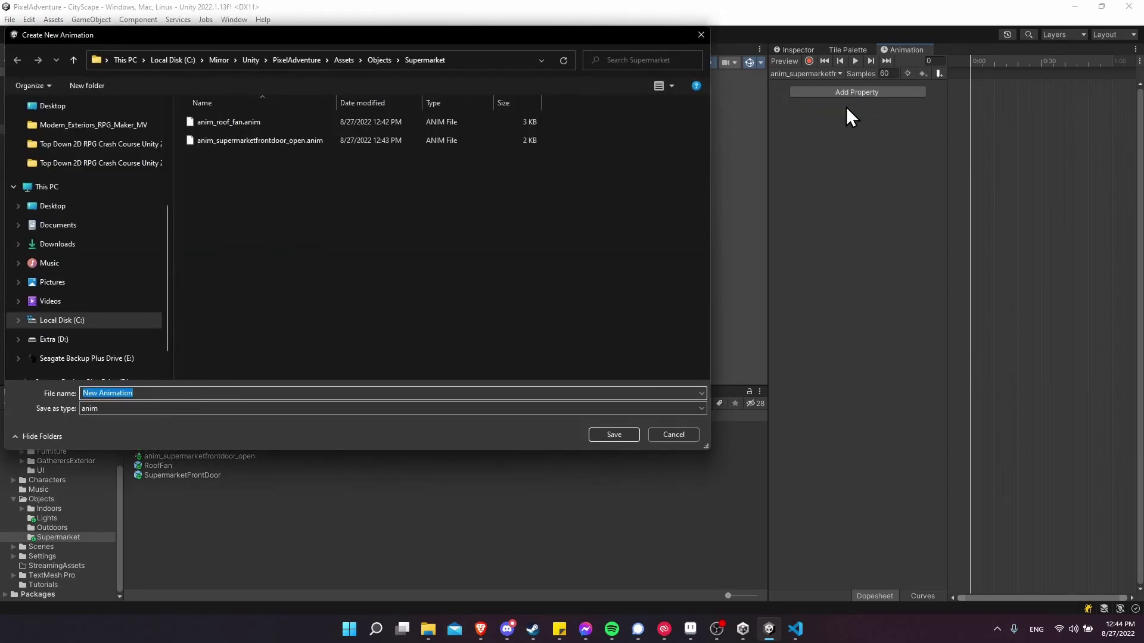
{"action": "type", "text": "anim_supermarketfront"}
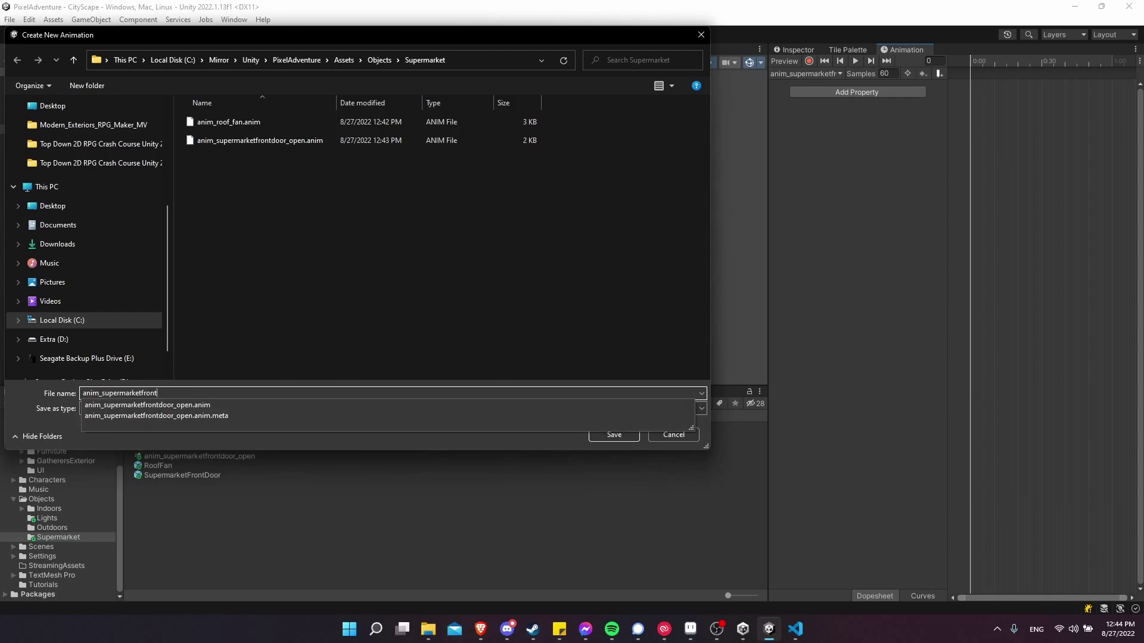
{"action": "type", "text": "door_idle"}
{"action": "key", "text": "Return"}
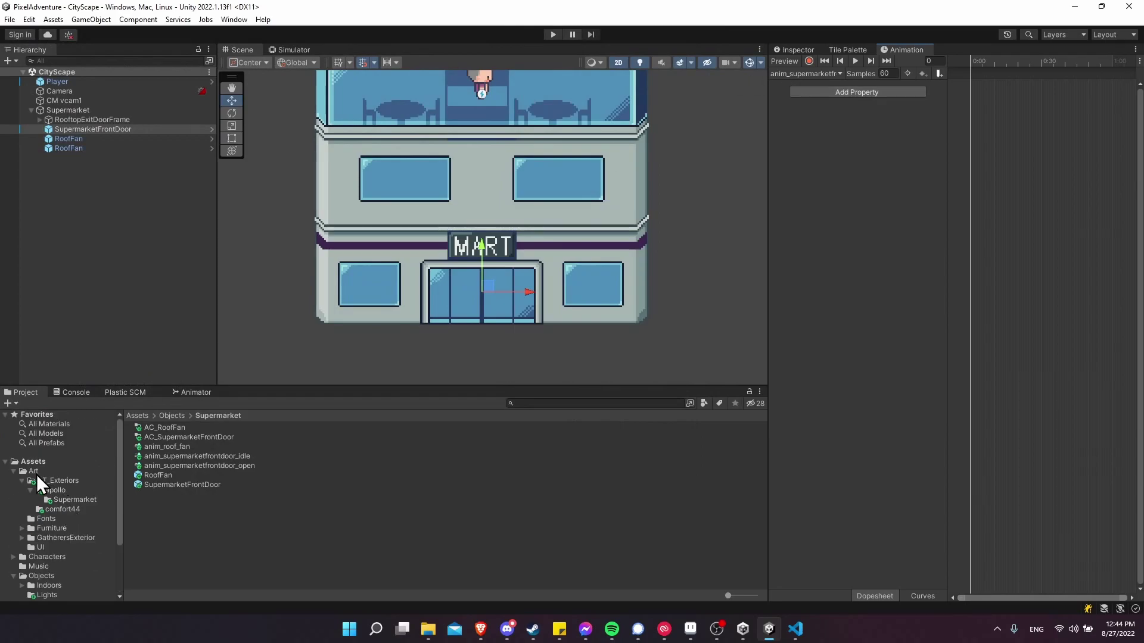
Step: Switch to the open clip and set its sample rate to 10
{"action": "left_click", "coordinate": [886, 73]}
{"action": "type", "text": "1"}
{"action": "left_click", "coordinate": [826, 72]}
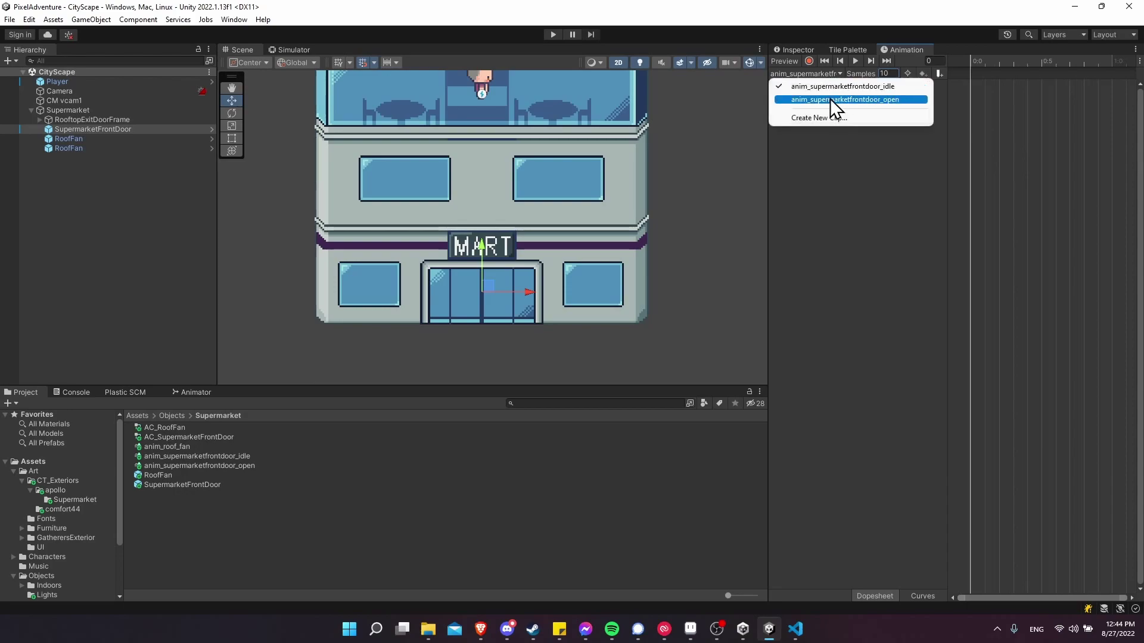
{"action": "left_click", "coordinate": [832, 99]}
{"action": "left_click", "coordinate": [886, 73]}
{"action": "type", "text": "10"}
Step: Expand the SupermarketFrontDoor sprite frames and preview the idle clip
{"action": "left_click", "coordinate": [74, 500]}
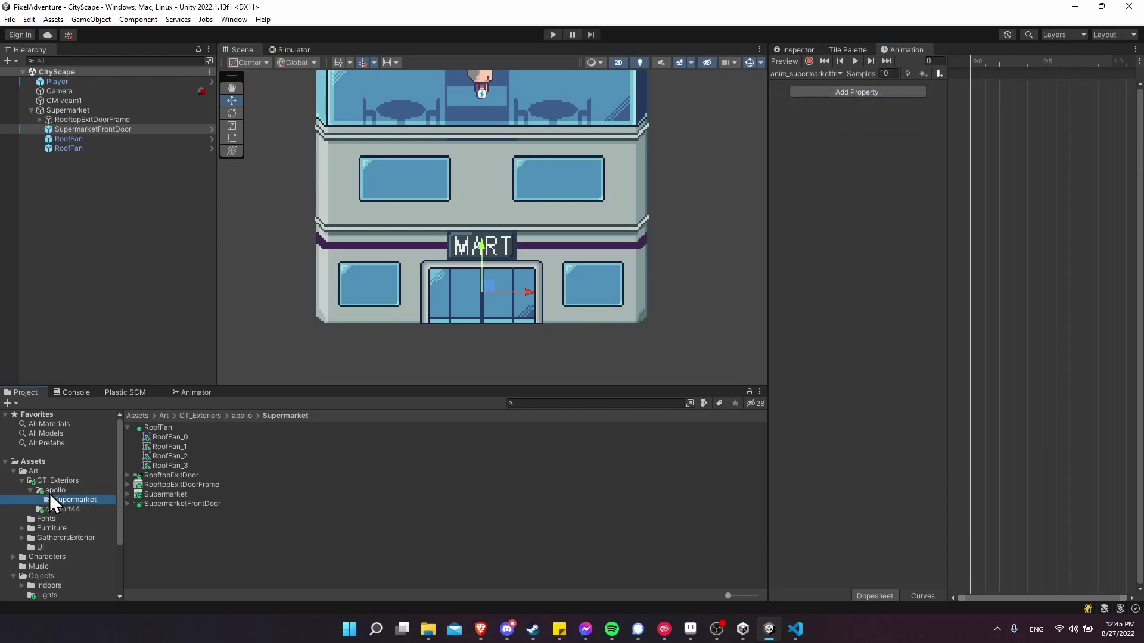
{"action": "left_click", "coordinate": [127, 428]}
{"action": "left_click", "coordinate": [128, 466]}
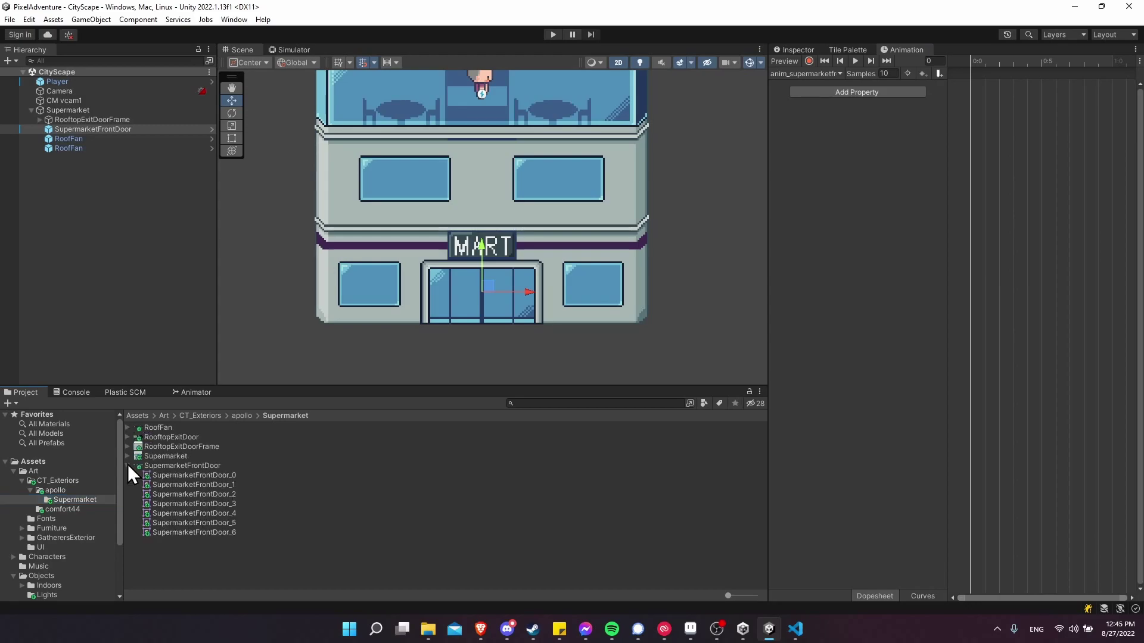
{"action": "left_click", "coordinate": [820, 75]}
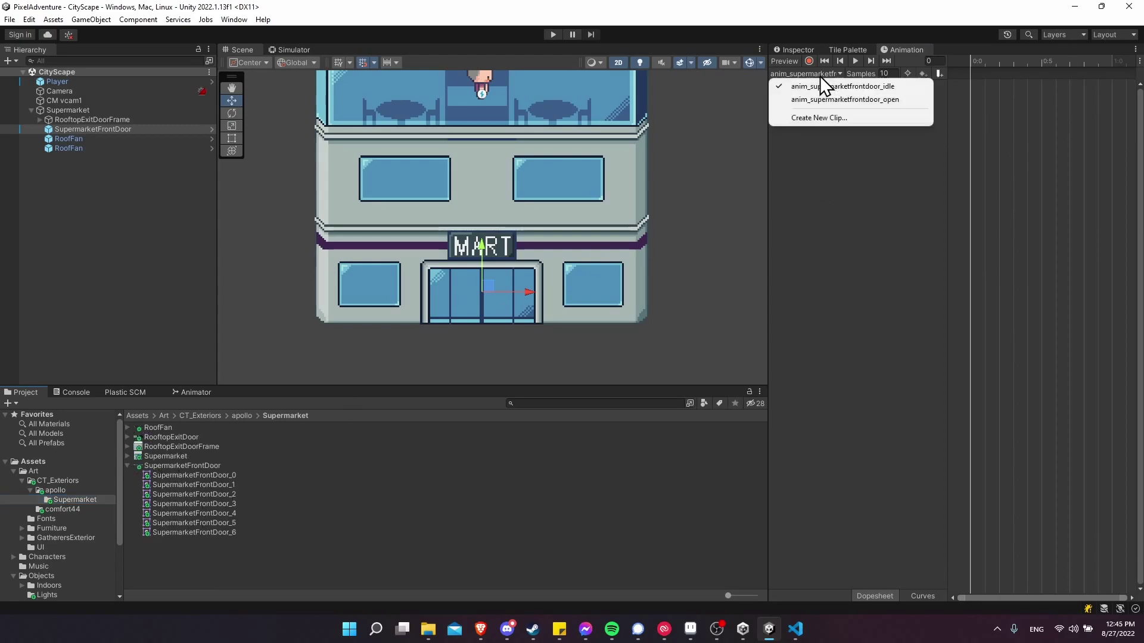
{"action": "left_click", "coordinate": [863, 86]}
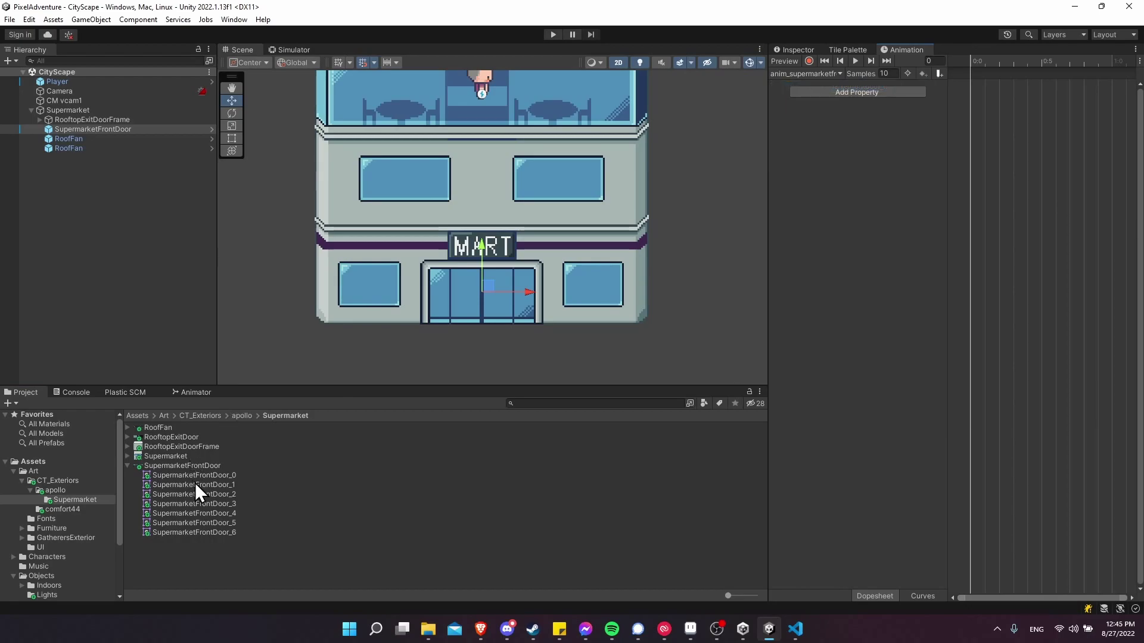
{"action": "left_click", "coordinate": [856, 60]}
{"action": "left_click", "coordinate": [854, 62]}
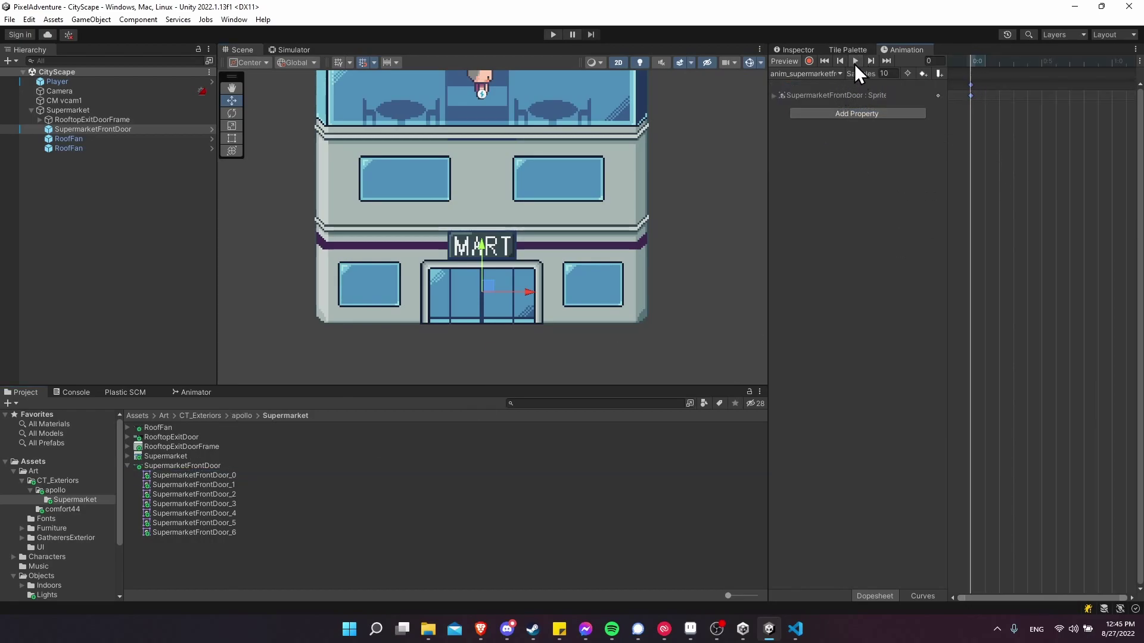
Step: Return to anim_supermarketfrontdoor_open and select all seven front-door sprite frames
{"action": "left_click", "coordinate": [839, 73]}
{"action": "left_click", "coordinate": [832, 99]}
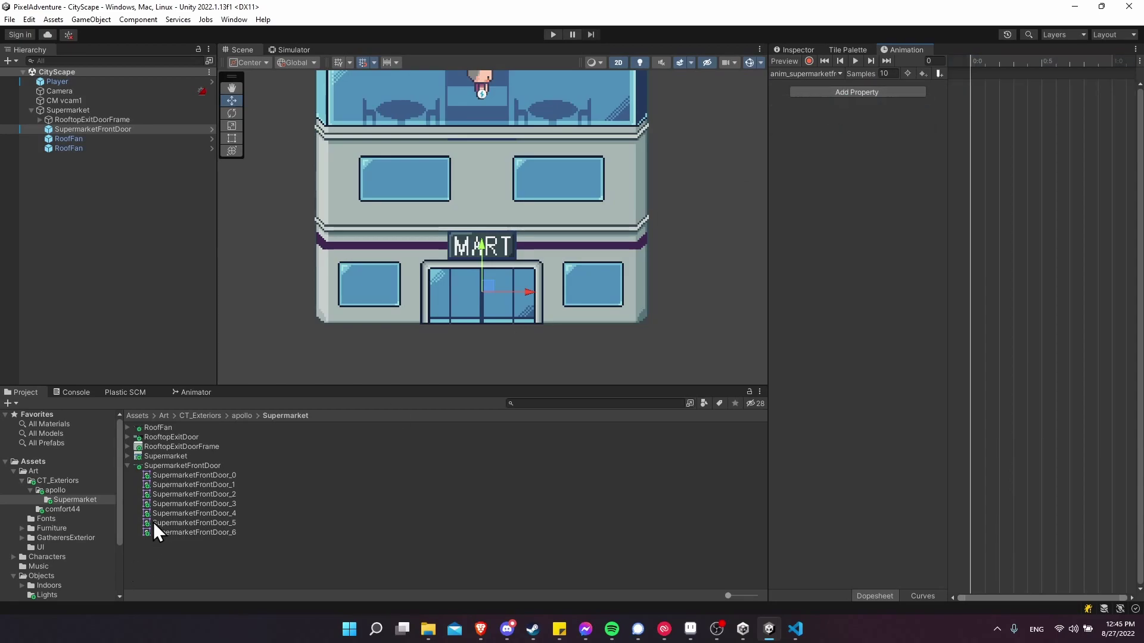
{"action": "left_click", "coordinate": [190, 476]}
{"action": "left_click", "coordinate": [213, 532], "text": "shift"}
Step: Add the seven door sprites as keyframes to the open clip and preview it
{"action": "left_click_drag", "start_coordinate": [217, 476], "coordinate": [1013, 178]}
{"action": "left_click", "coordinate": [856, 61]}
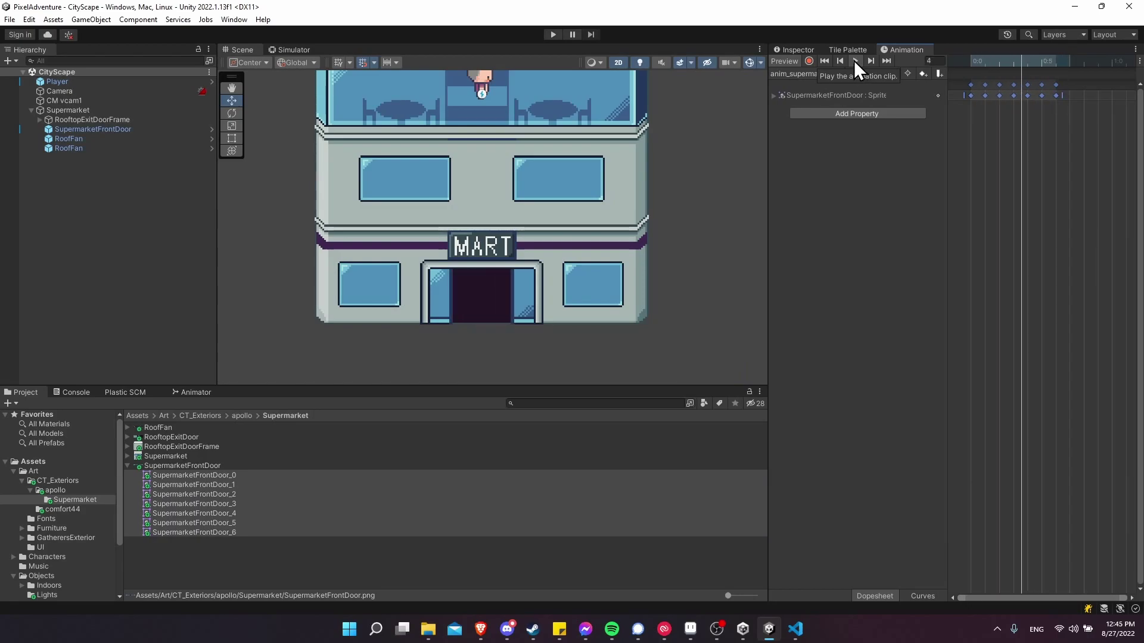
{"action": "left_click", "coordinate": [840, 72]}
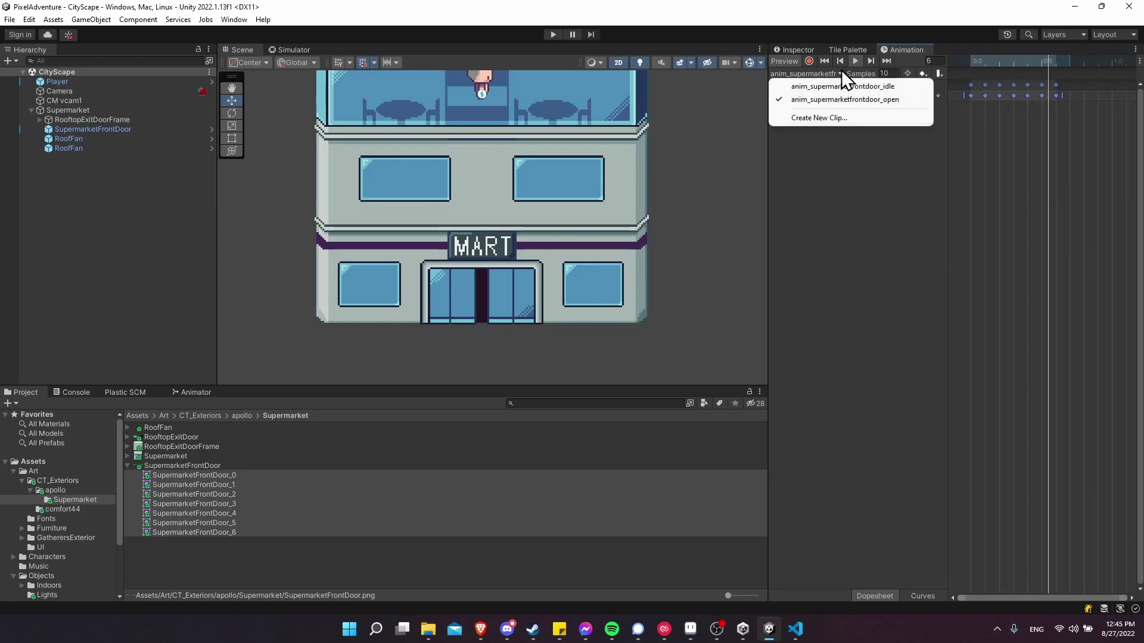
{"action": "left_click", "coordinate": [853, 59]}
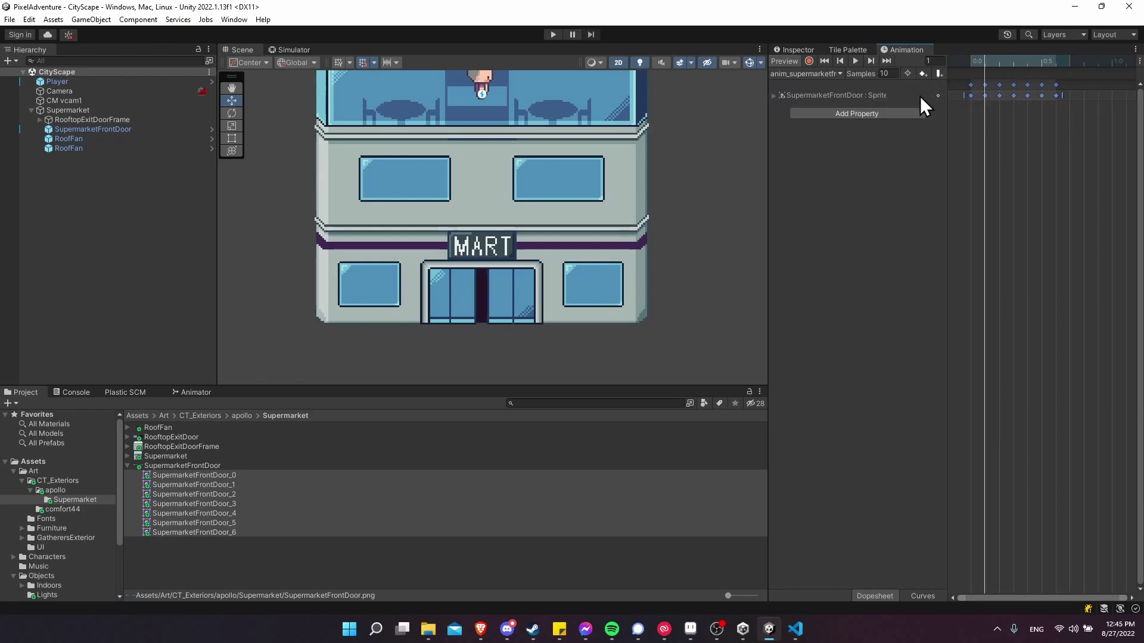
Step: Delete the last three sprite keyframes after frame 3, where the door is open
{"action": "left_click_drag", "start_coordinate": [1005, 68], "coordinate": [1010, 59]}
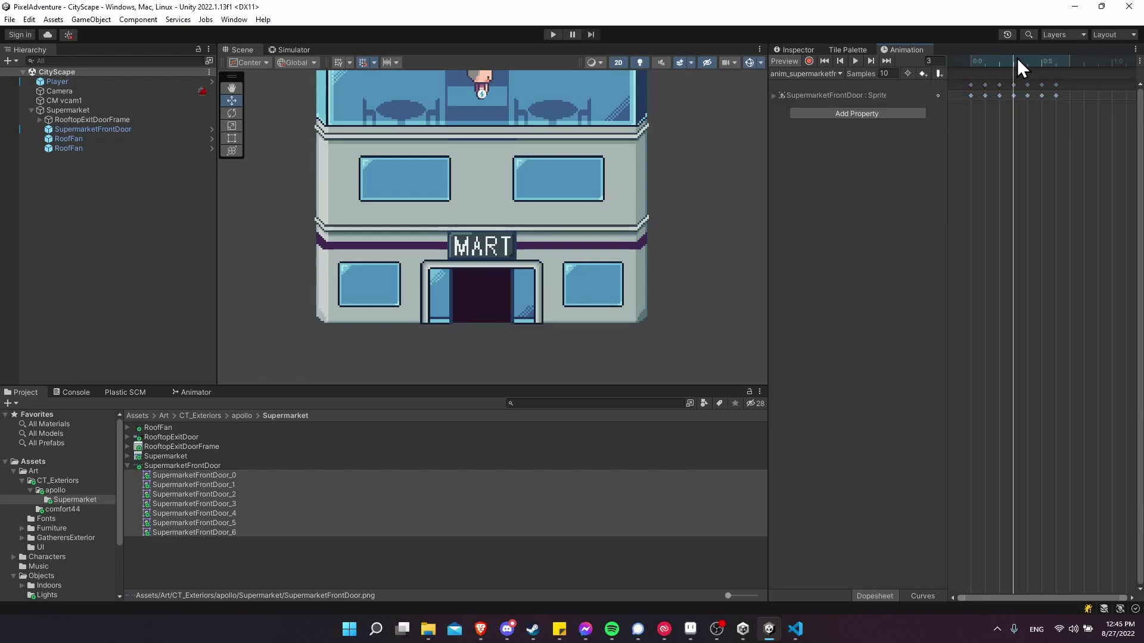
{"action": "left_click_drag", "start_coordinate": [1025, 104], "coordinate": [1083, 84]}
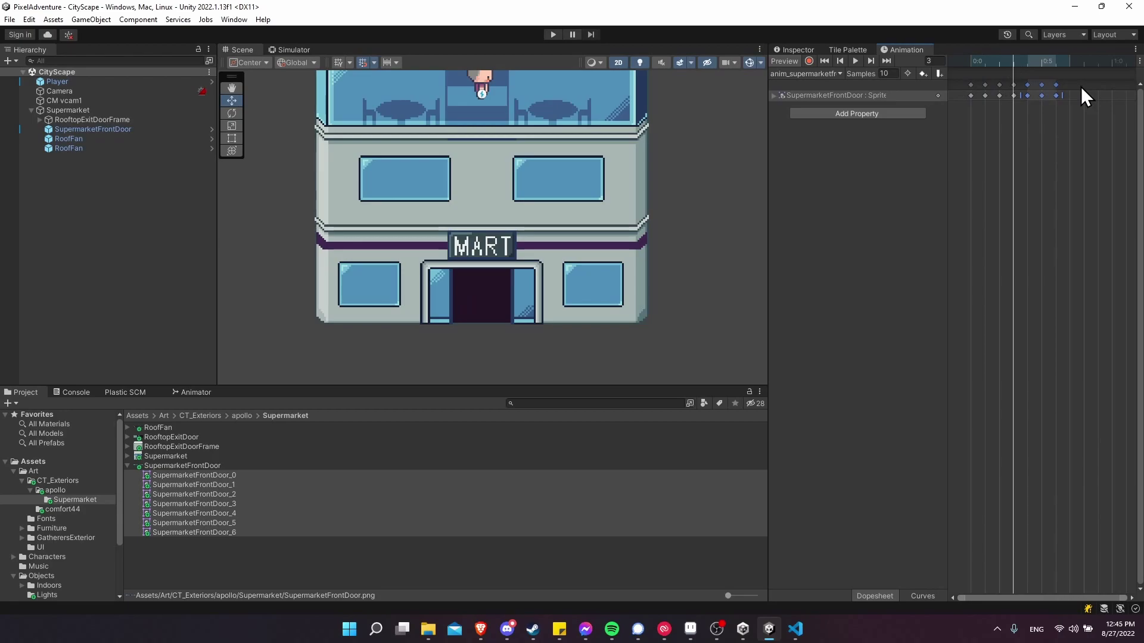
{"action": "key", "text": "Delete"}
Step: Replay the shortened four-keyframe door-opening clip from the first frame
{"action": "left_click", "coordinate": [975, 63]}
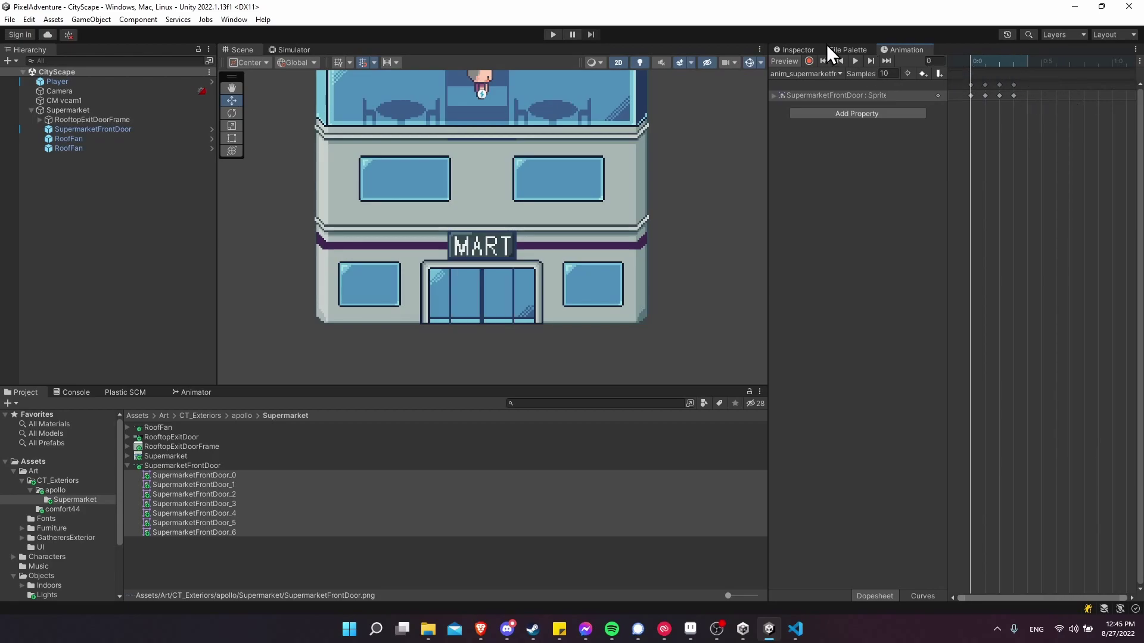
{"action": "left_click", "coordinate": [852, 62]}
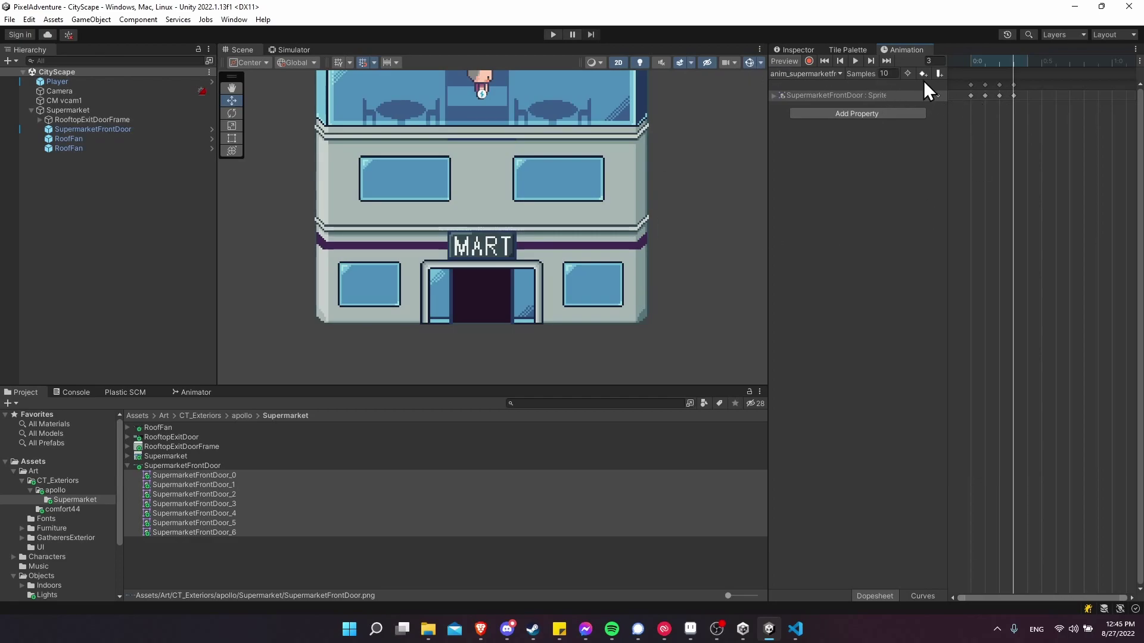
{"action": "left_click", "coordinate": [832, 73]}
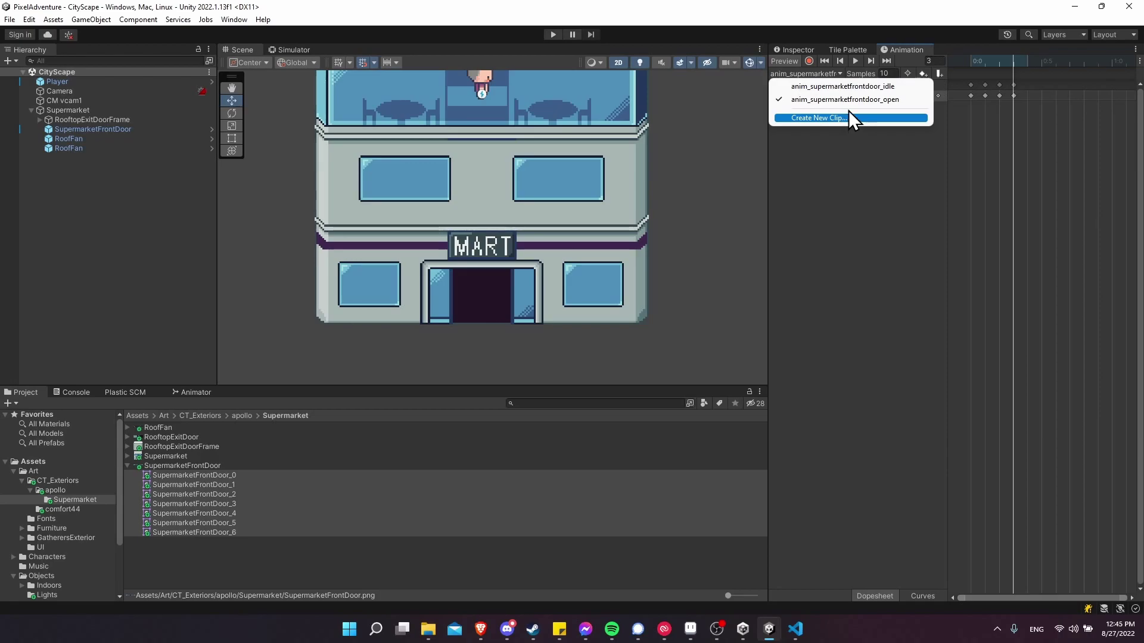
Step: Create anim_supermarketfrontdoor_close and keyframe sprites SupermarketFrontDoor_4–6 and _0 into it
{"action": "left_click", "coordinate": [903, 116]}
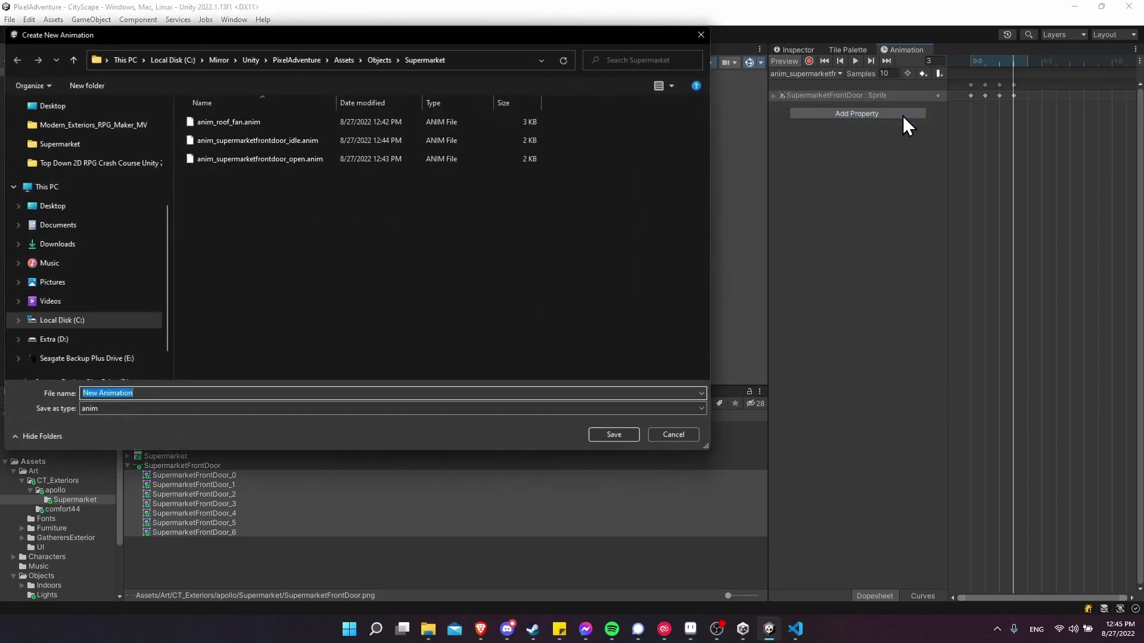
{"action": "type", "text": "anim_supermarketfrontdoor_close"}
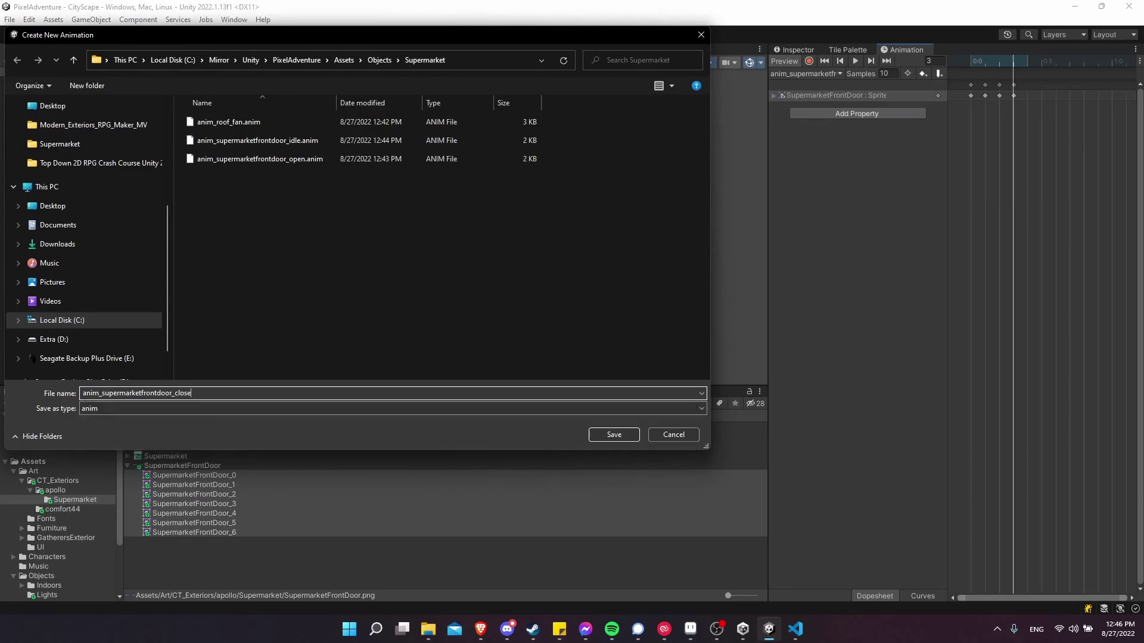
{"action": "key", "text": "Return"}
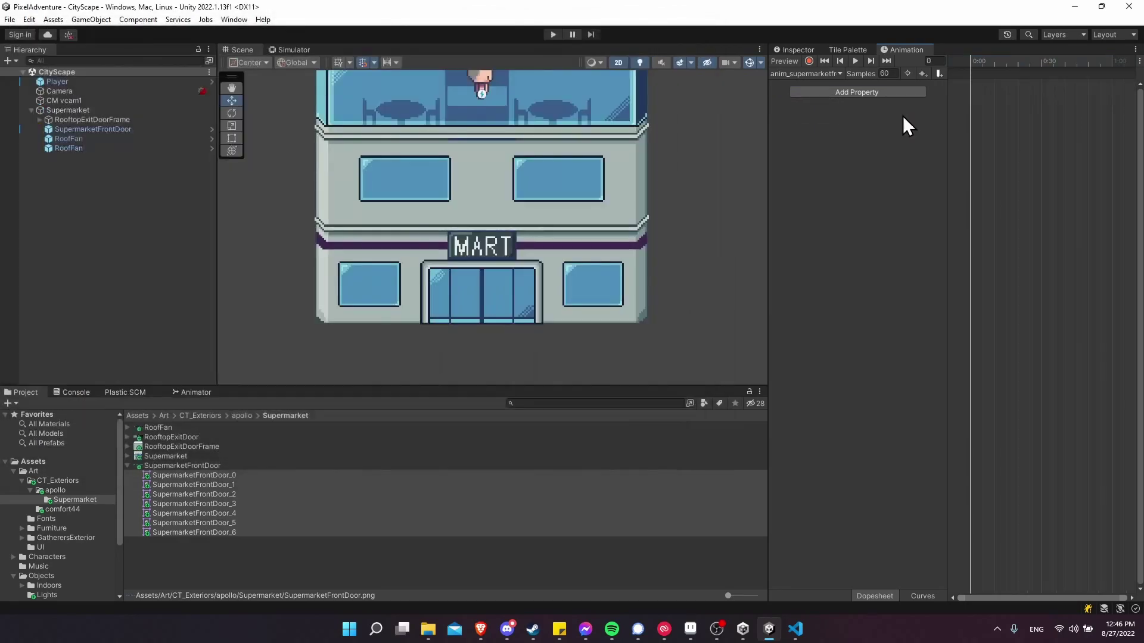
{"action": "left_click", "coordinate": [247, 503]}
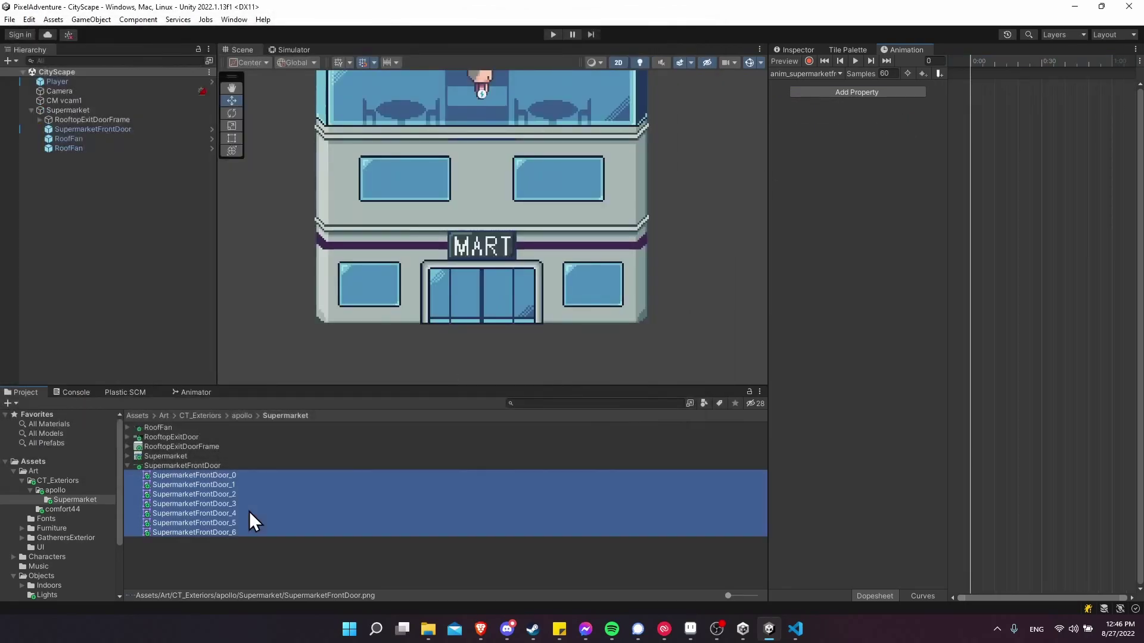
{"action": "left_click", "coordinate": [242, 513], "text": "shift"}
{"action": "left_click_drag", "start_coordinate": [242, 513], "coordinate": [945, 87]}
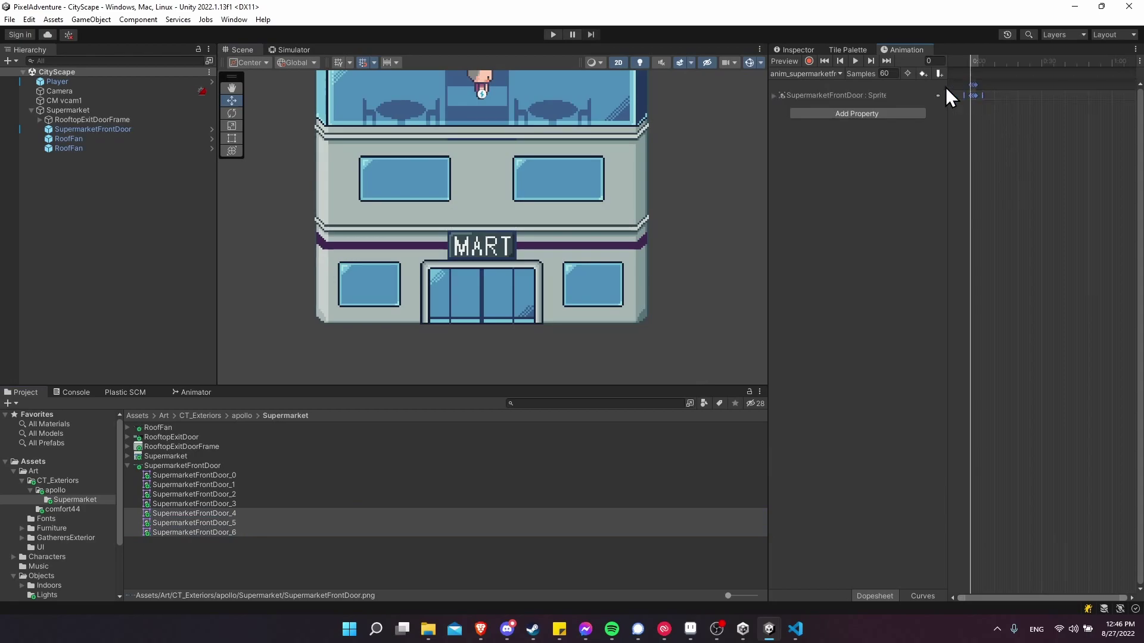
{"action": "left_click", "coordinate": [855, 60]}
{"action": "left_click", "coordinate": [856, 61]}
{"action": "left_click_drag", "start_coordinate": [211, 476], "coordinate": [989, 99]}
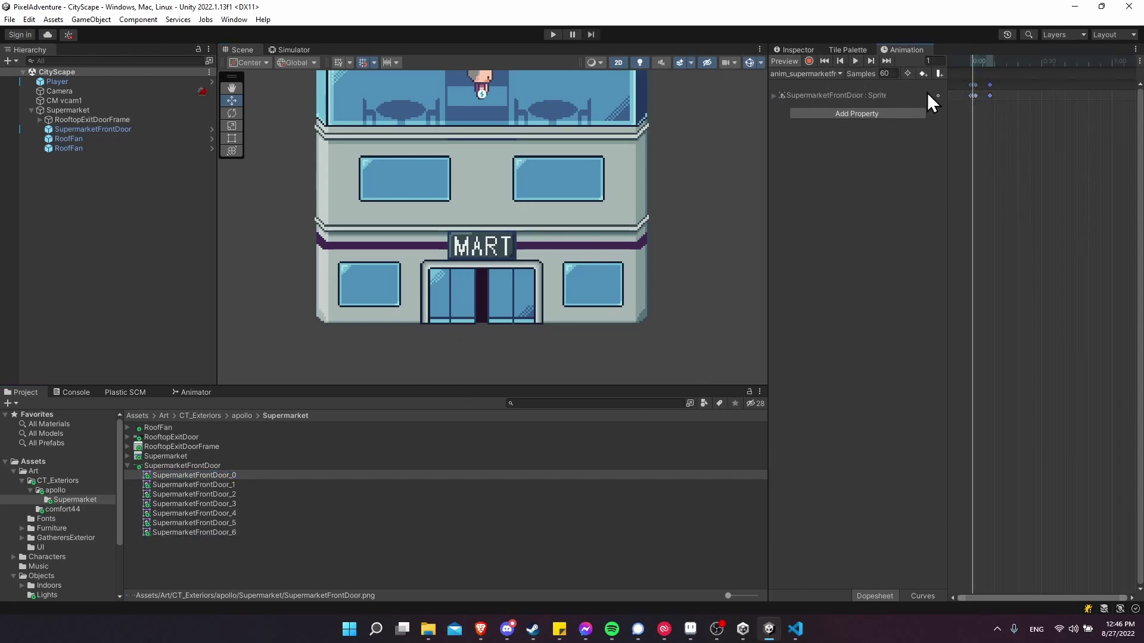
Step: Set the close clip's samples to 10 and move its last keyframe earlier
{"action": "double_click", "coordinate": [884, 73]}
{"action": "type", "text": "10"}
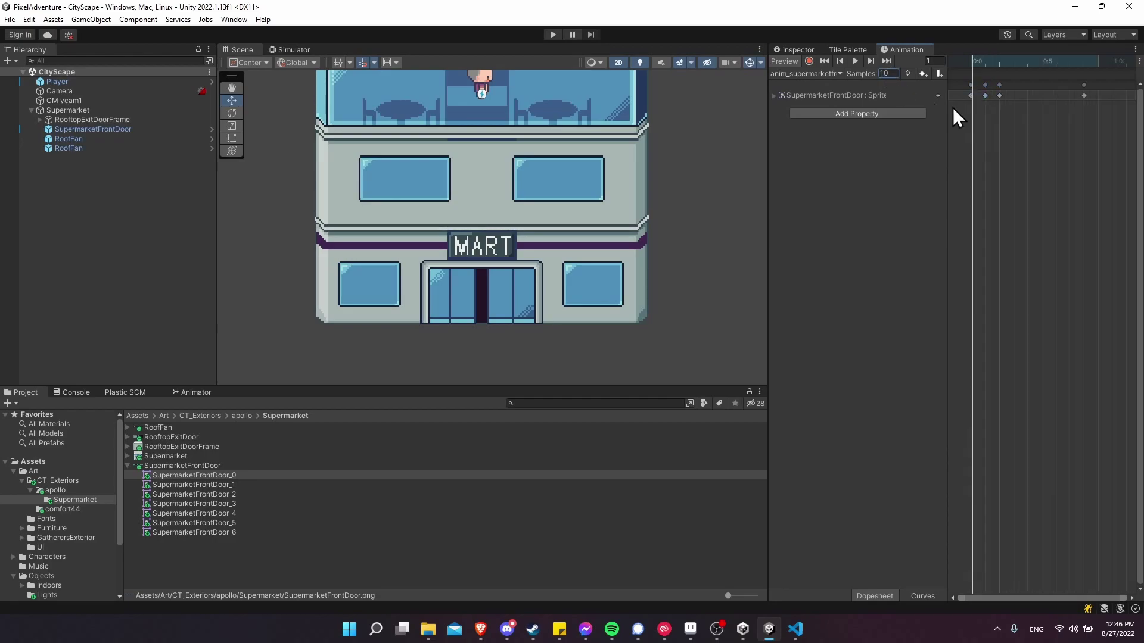
{"action": "left_click_drag", "start_coordinate": [1085, 96], "coordinate": [1002, 80]}
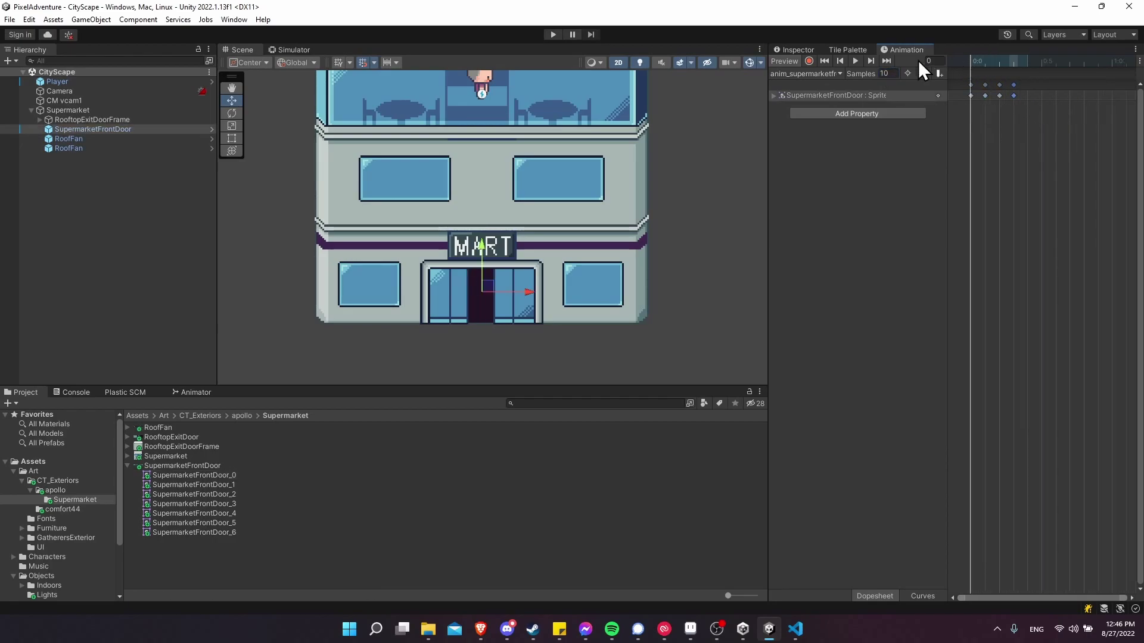
{"action": "left_click", "coordinate": [855, 61]}
Step: Add SupermarketFrontDoor_3 at frame 4, shift keyframes to start at frame 0, and scrub-check
{"action": "left_click", "coordinate": [233, 504]}
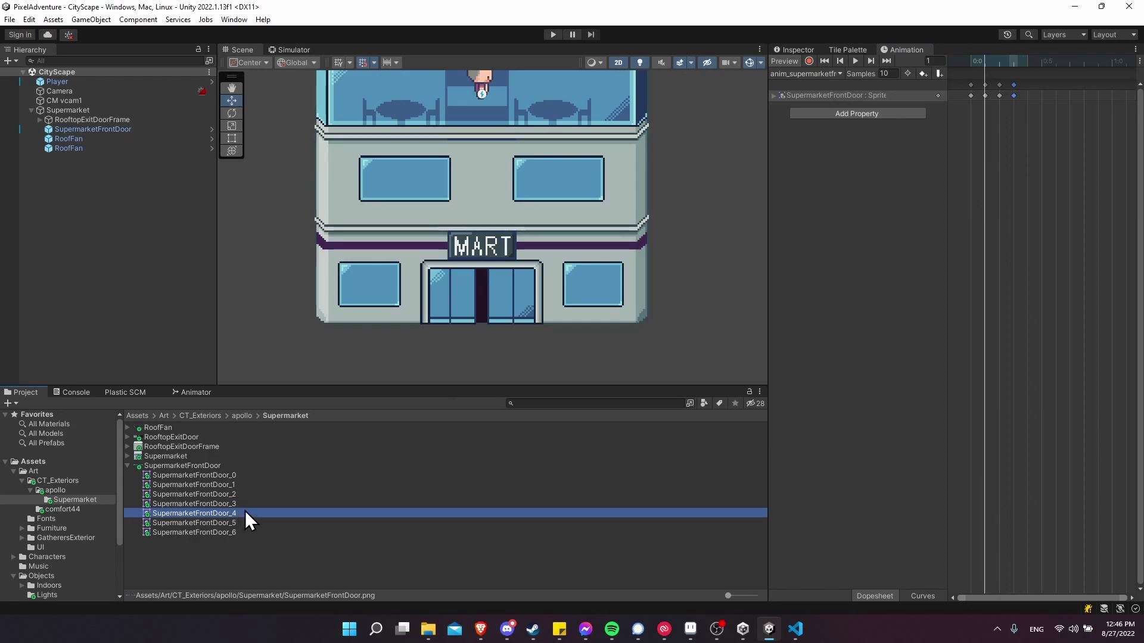
{"action": "left_click_drag", "start_coordinate": [247, 502], "coordinate": [971, 84]}
{"action": "left_click", "coordinate": [1028, 59]}
{"action": "left_click", "coordinate": [973, 62]}
{"action": "left_click", "coordinate": [774, 95]}
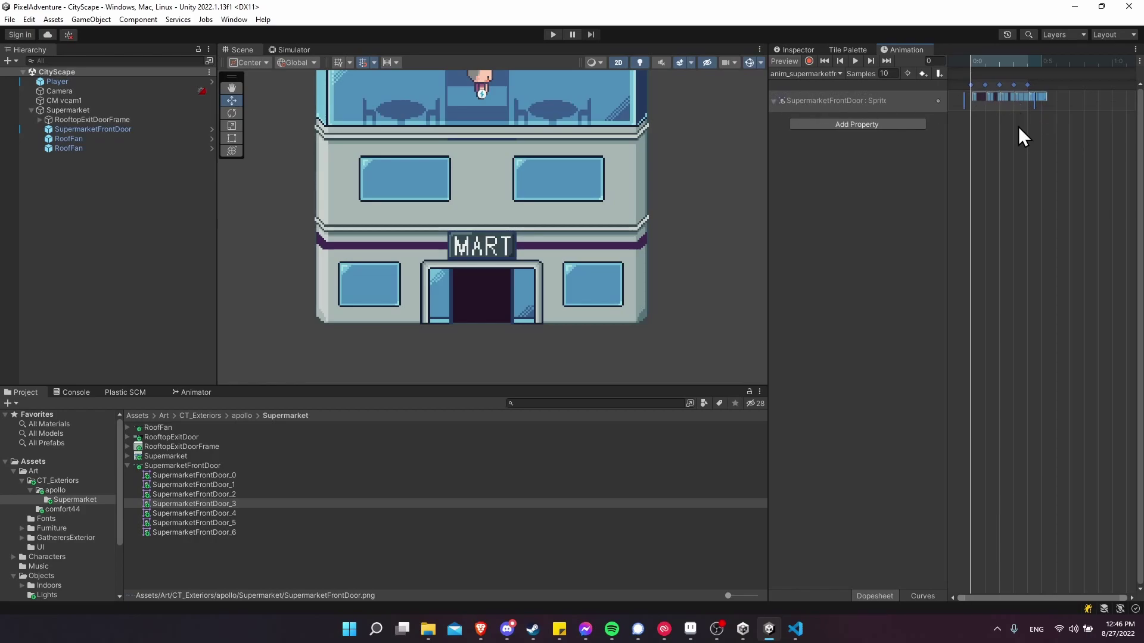
{"action": "left_click", "coordinate": [957, 84]}
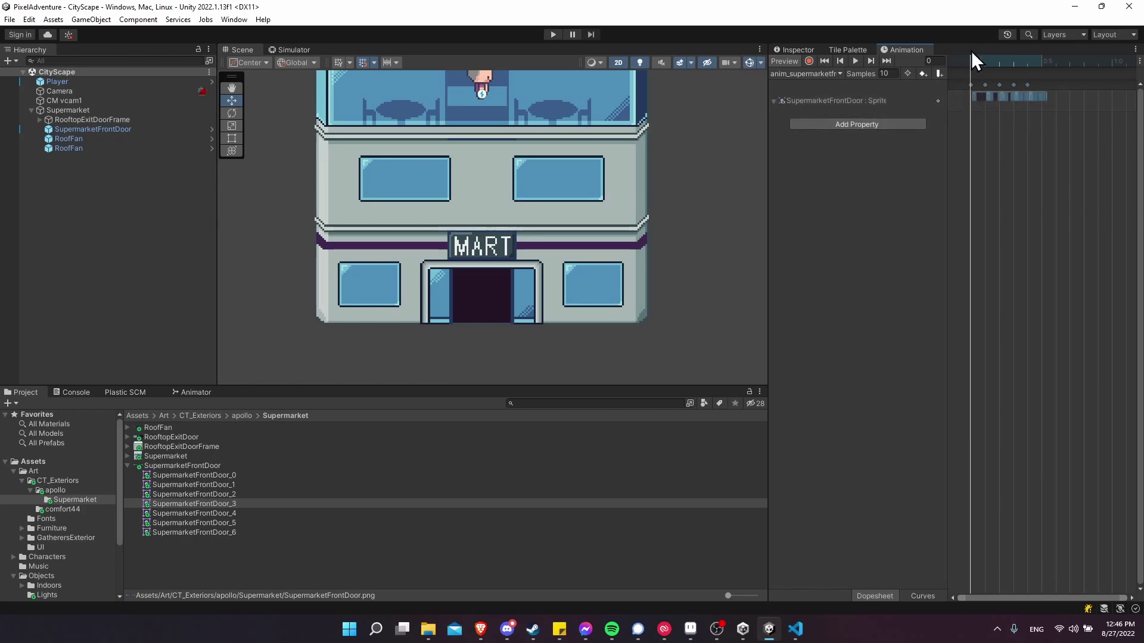
{"action": "left_click_drag", "start_coordinate": [970, 60], "coordinate": [849, 59]}
Step: Switch to anim_supermarketfrontdoor_open and step through its frames
{"action": "left_click", "coordinate": [820, 72]}
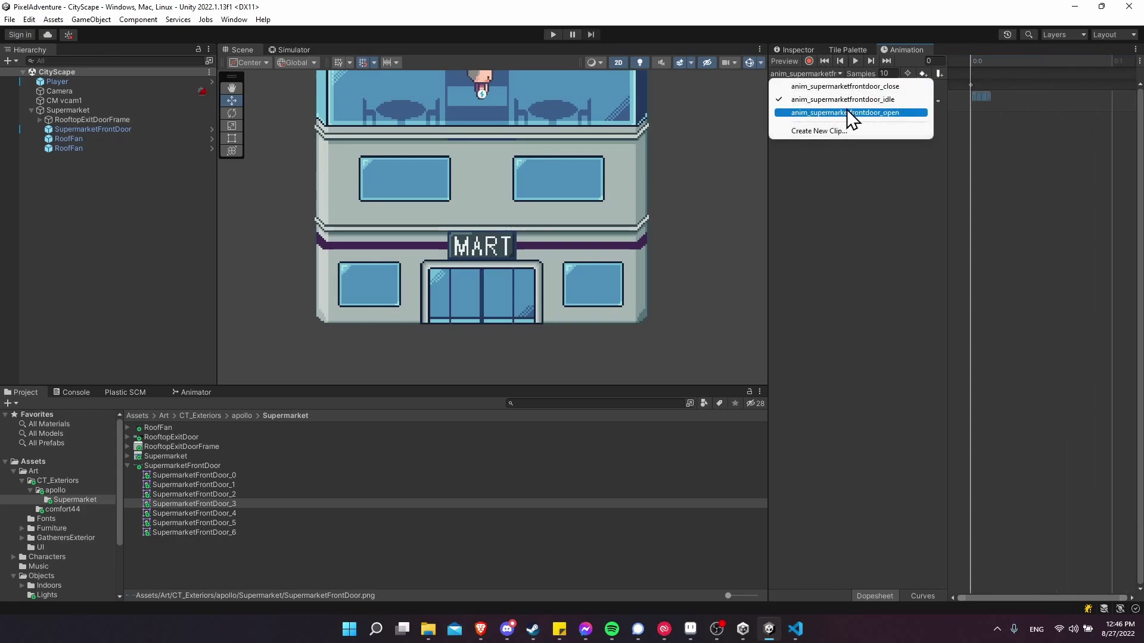
{"action": "left_click", "coordinate": [846, 109]}
{"action": "mouse_move", "coordinate": [978, 62]}
{"action": "left_mouse_down"}
{"action": "mouse_move", "coordinate": [1085, 61]}
{"action": "mouse_move", "coordinate": [951, 56]}
{"action": "mouse_move", "coordinate": [1082, 59]}
{"action": "mouse_move", "coordinate": [970, 59]}
{"action": "left_mouse_up"}
Step: Turn off looping for the idle and close clips in Objects/Supermarket
{"action": "left_click", "coordinate": [806, 73]}
{"action": "left_click", "coordinate": [36, 470]}
{"action": "scroll", "coordinate": [44, 513], "scroll_direction": "down", "scroll_amount": 3}
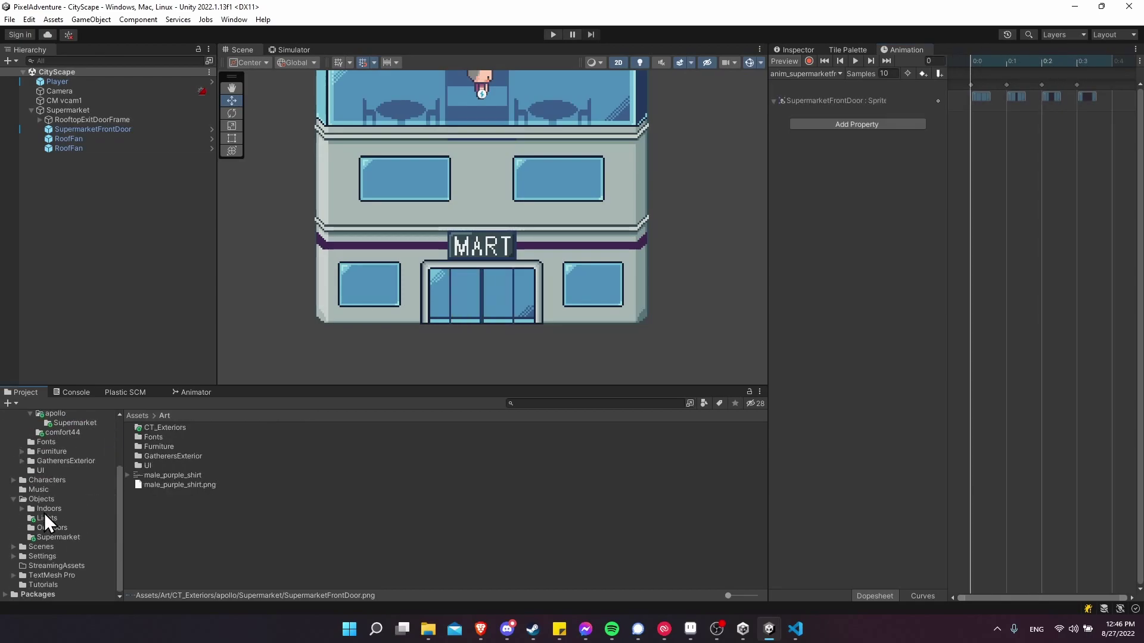
{"action": "left_click", "coordinate": [57, 537]}
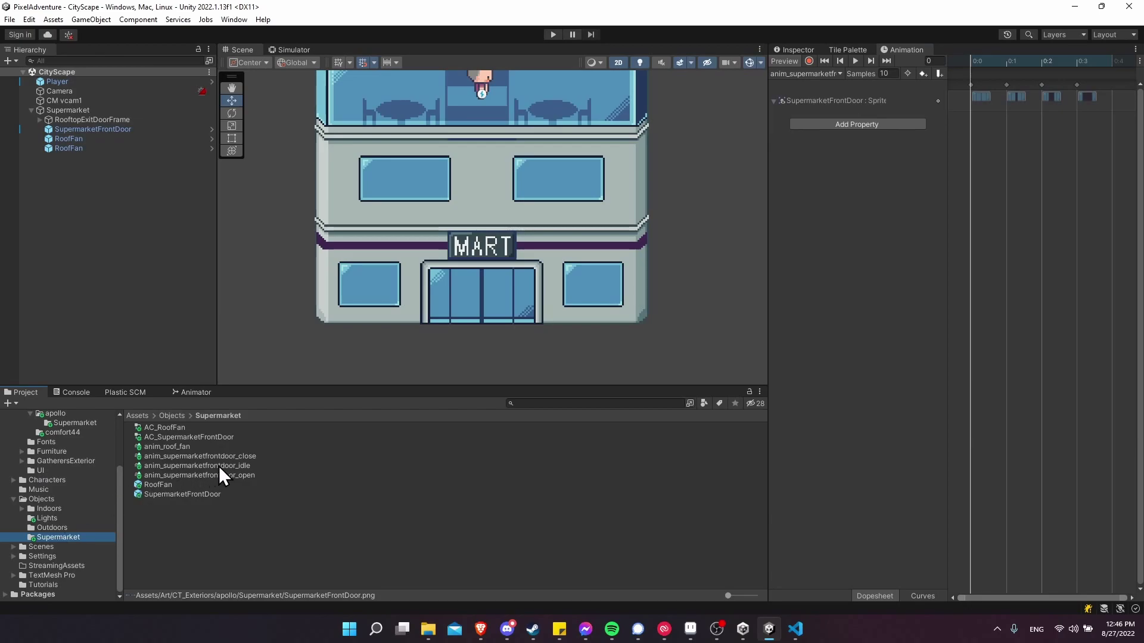
{"action": "left_click", "coordinate": [219, 465]}
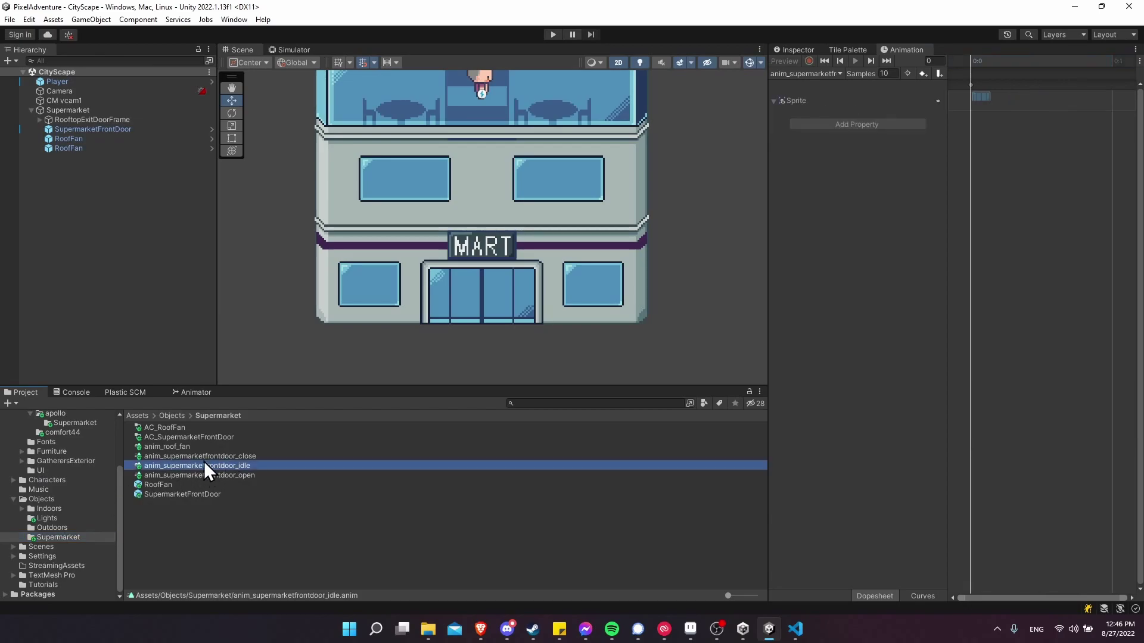
{"action": "left_click", "coordinate": [804, 49]}
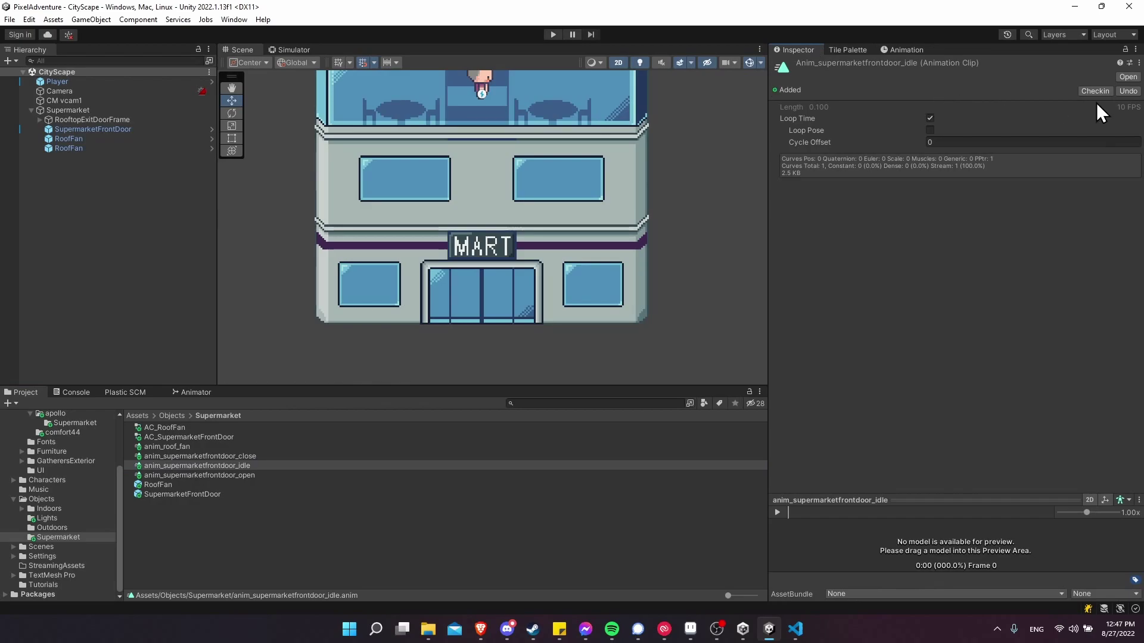
{"action": "left_click", "coordinate": [929, 117]}
{"action": "left_click", "coordinate": [190, 457]}
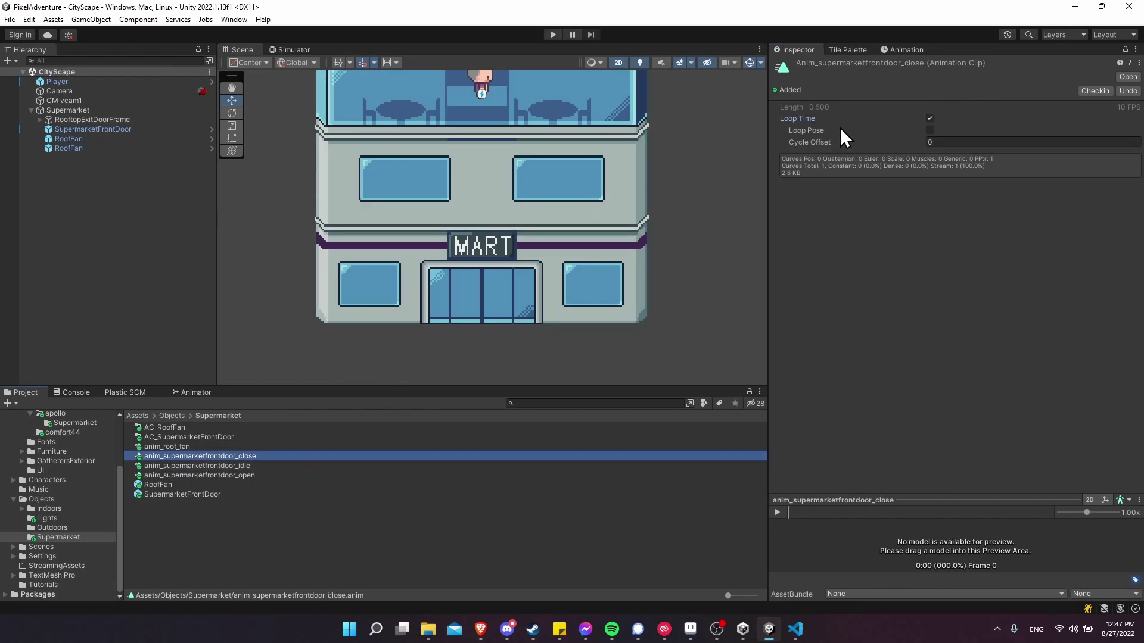
{"action": "left_click", "coordinate": [929, 118]}
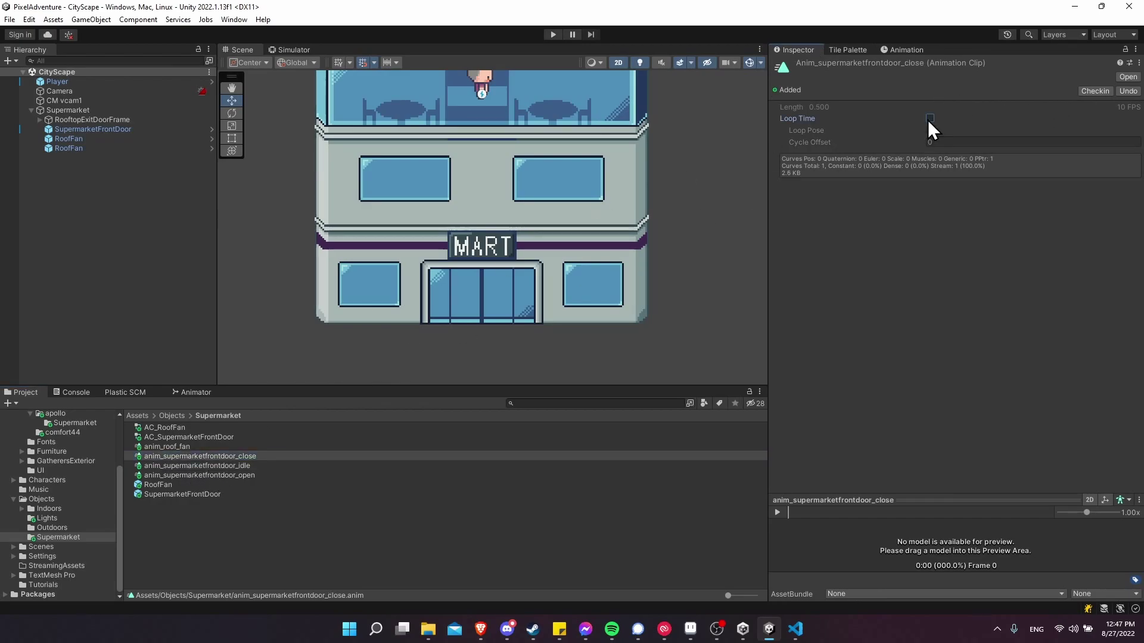
Step: Check the open clip's loop setting, then select SupermarketFrontDoor in the scene
{"action": "left_click", "coordinate": [264, 475]}
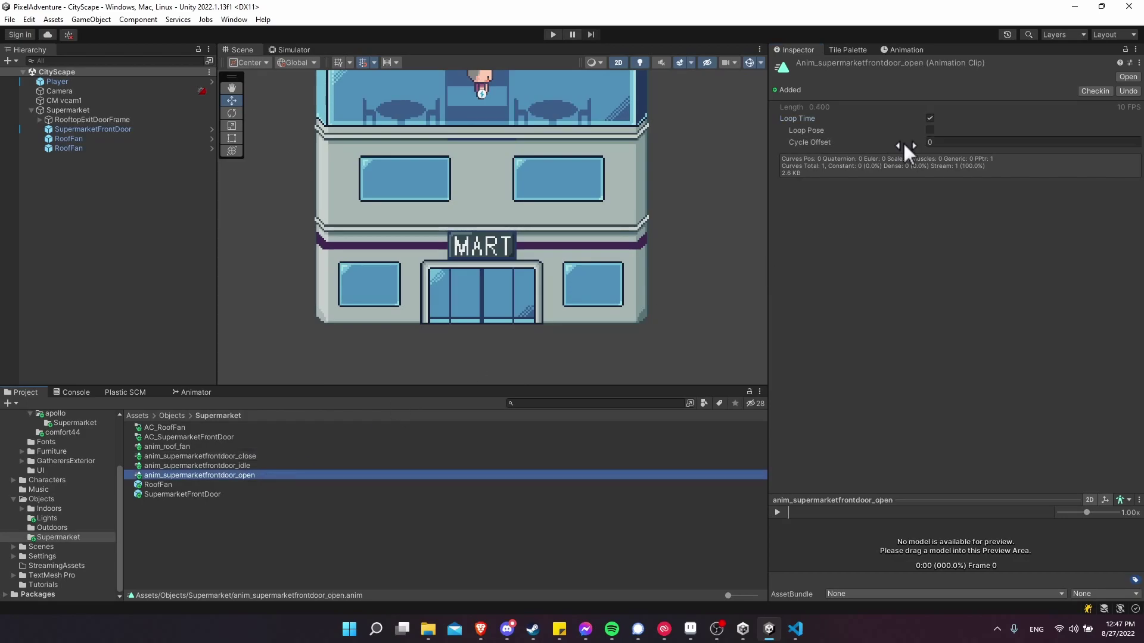
{"action": "left_click", "coordinate": [930, 118]}
{"action": "left_click", "coordinate": [518, 528]}
{"action": "left_click", "coordinate": [572, 333]}
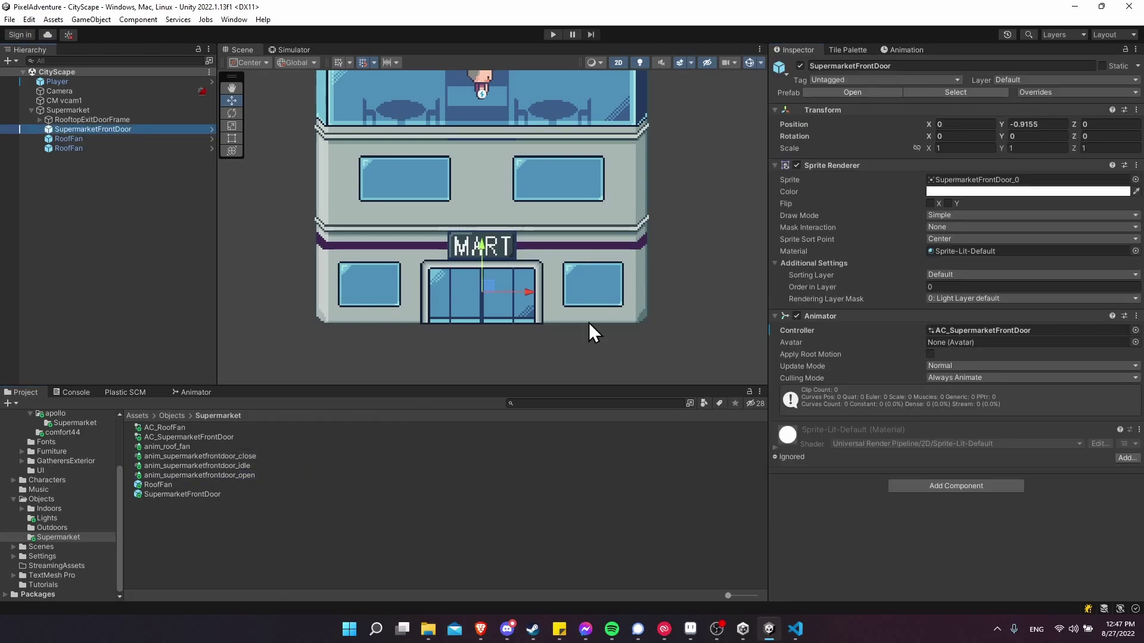
{"action": "middle_click_drag", "start_coordinate": [523, 266], "coordinate": [510, 257]}
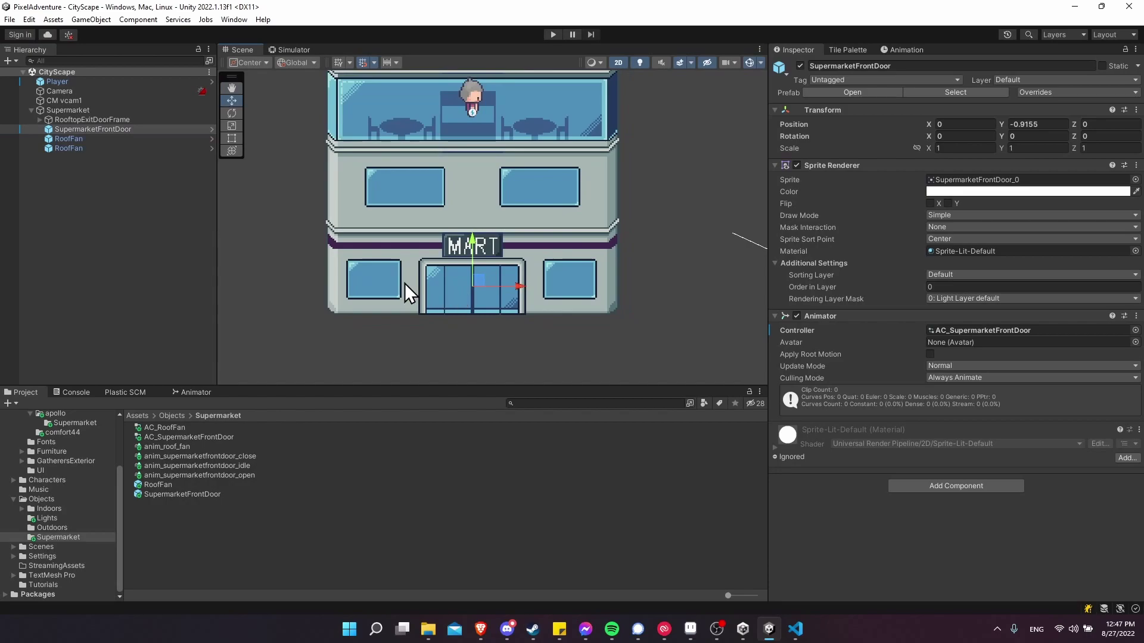
Step: Show the door's Animator graph and arrange the open state to the right
{"action": "left_click", "coordinate": [193, 392]}
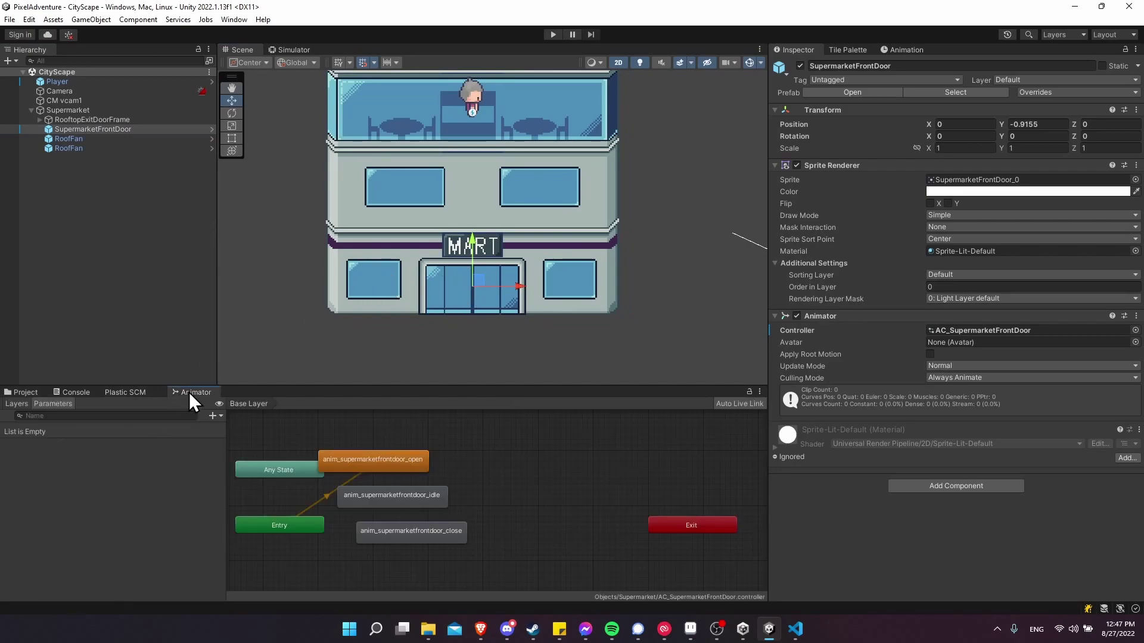
{"action": "left_click", "coordinate": [455, 536]}
{"action": "left_click_drag", "start_coordinate": [490, 528], "coordinate": [513, 521]}
{"action": "left_click", "coordinate": [515, 509]}
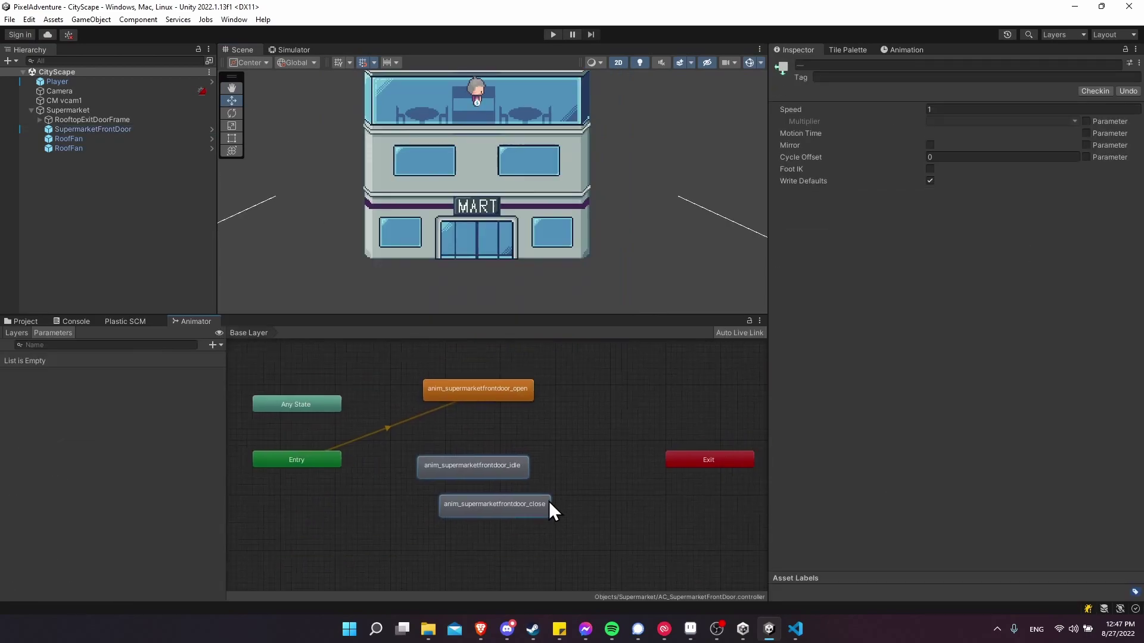
{"action": "left_click_drag", "start_coordinate": [476, 413], "coordinate": [581, 435]}
{"action": "left_click", "coordinate": [494, 486]}
Step: Make transitions from idle to open and from open to close
{"action": "right_click", "coordinate": [455, 474]}
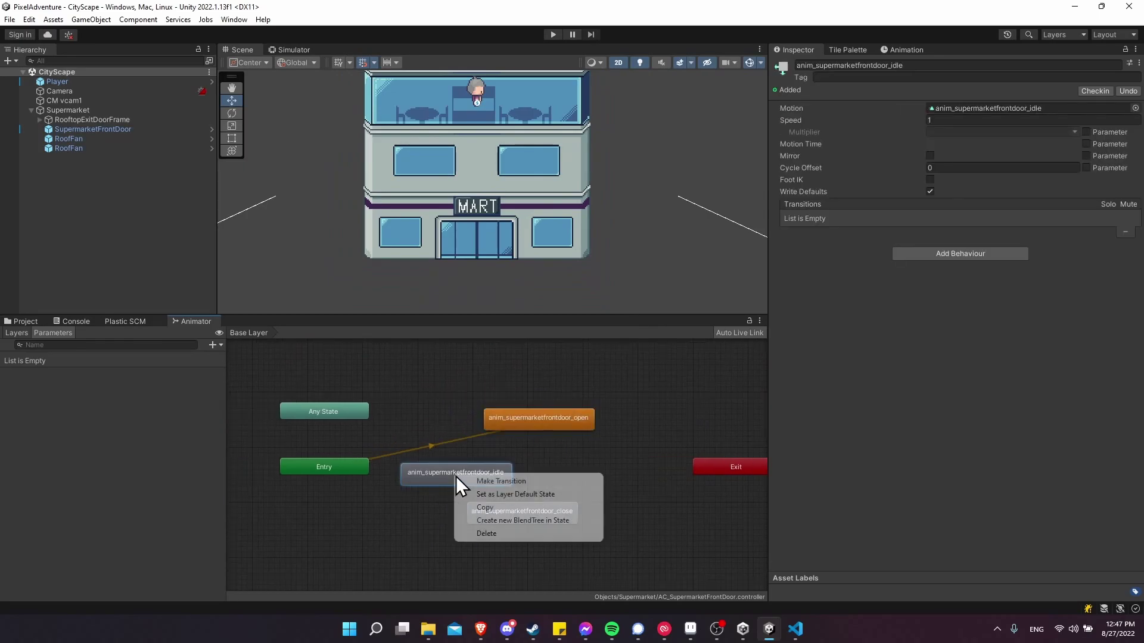
{"action": "left_click", "coordinate": [480, 481]}
{"action": "left_click", "coordinate": [563, 423]}
{"action": "left_click_drag", "start_coordinate": [564, 423], "coordinate": [599, 440]}
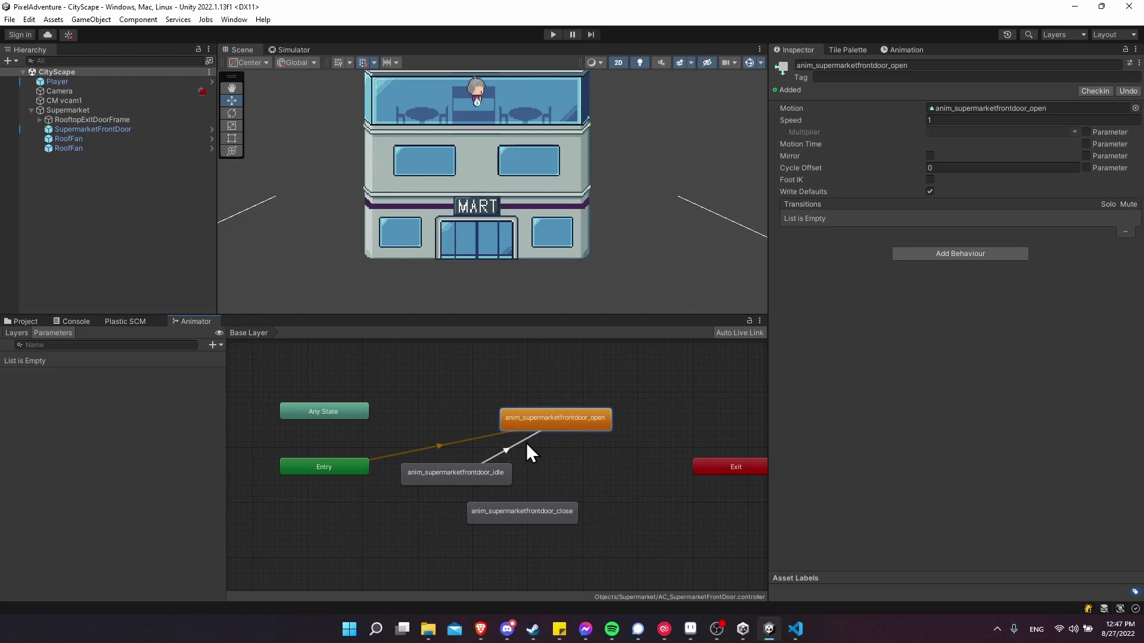
{"action": "right_click", "coordinate": [546, 425]}
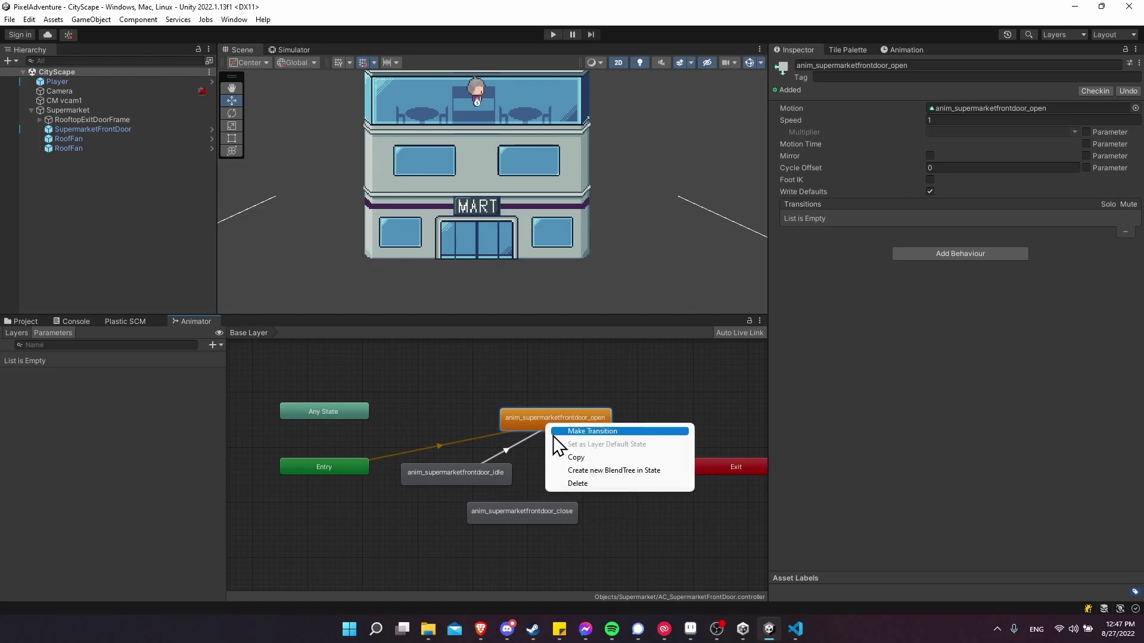
{"action": "left_click", "coordinate": [553, 435]}
{"action": "left_click_drag", "start_coordinate": [558, 508], "coordinate": [570, 527]}
Step: Add the close-to-idle transition and select the idle-to-open arrow
{"action": "right_click", "coordinate": [570, 527]}
{"action": "left_click", "coordinate": [596, 534]}
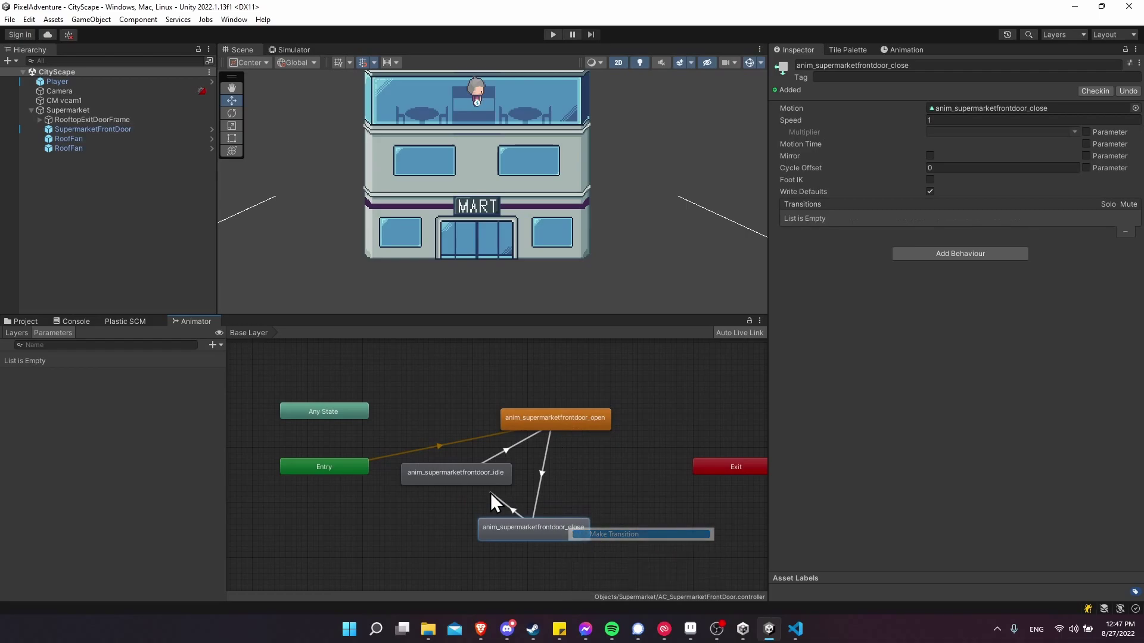
{"action": "left_click", "coordinate": [480, 477]}
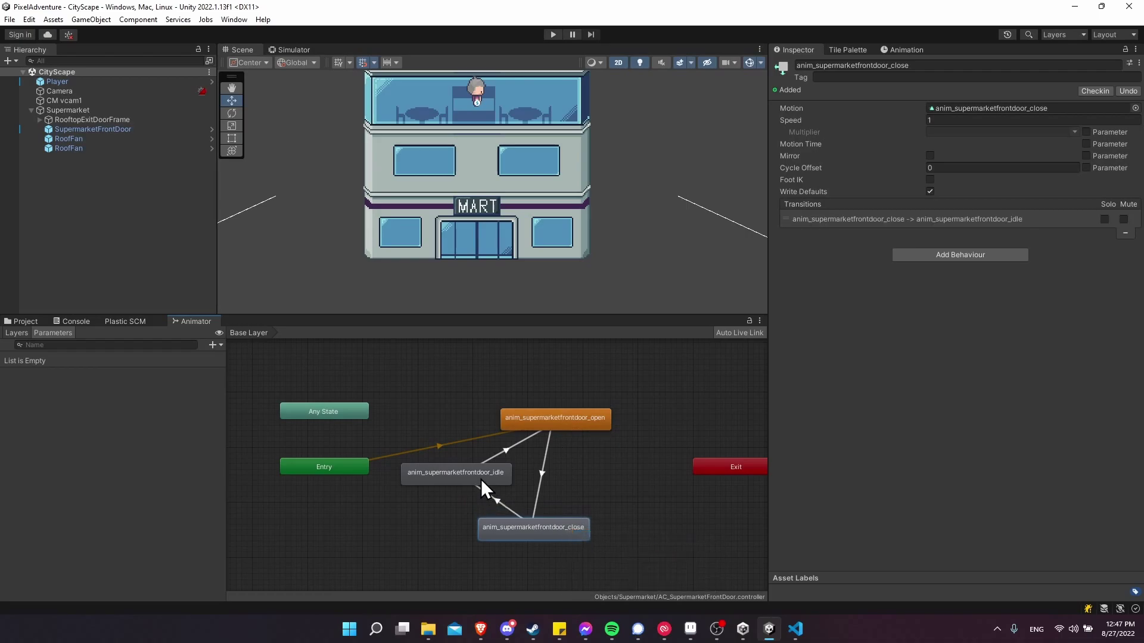
{"action": "left_click", "coordinate": [507, 440]}
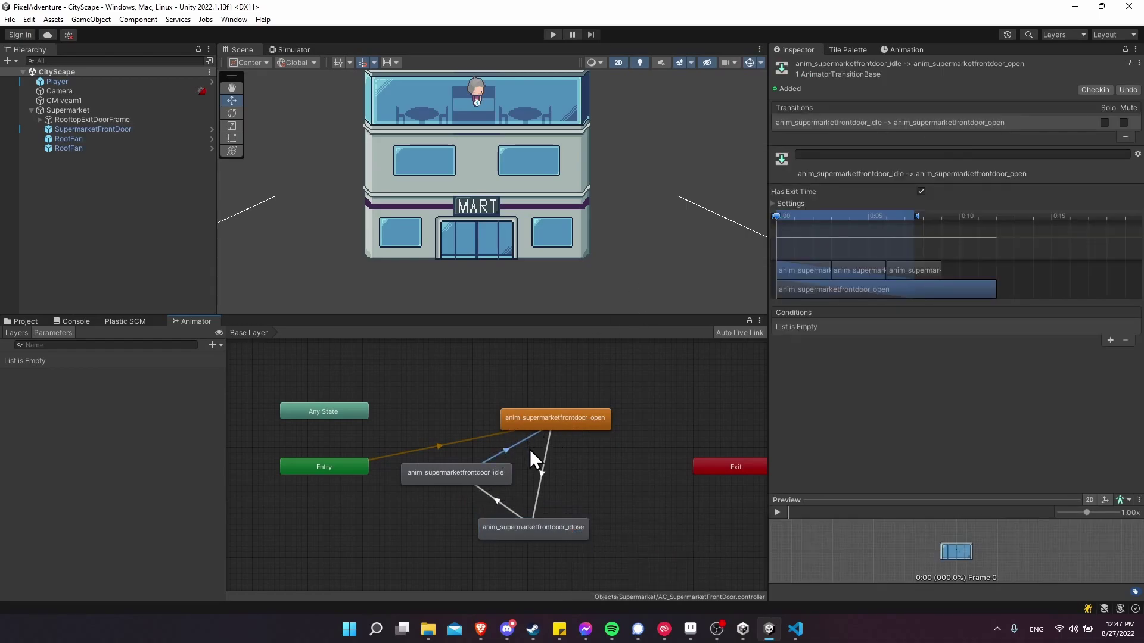
Step: Make the idle-to-open transition instant: Transition Duration 0 and Has Exit Time unchecked
{"action": "scroll", "coordinate": [530, 450], "scroll_direction": "up", "scroll_amount": 3}
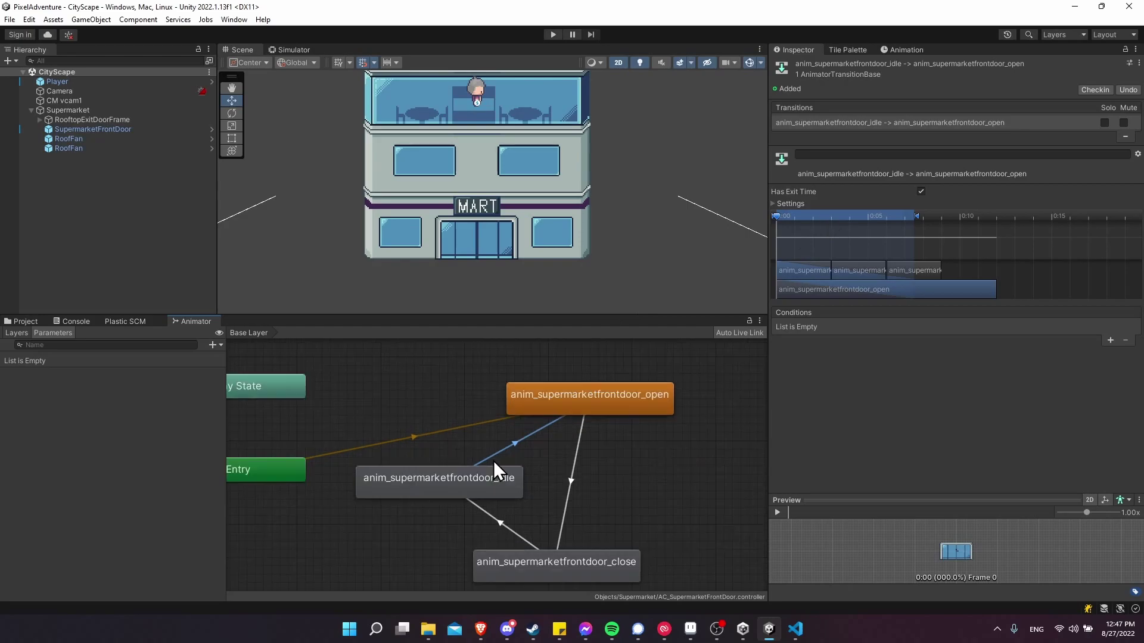
{"action": "left_click", "coordinate": [780, 203]}
{"action": "left_click", "coordinate": [845, 244]}
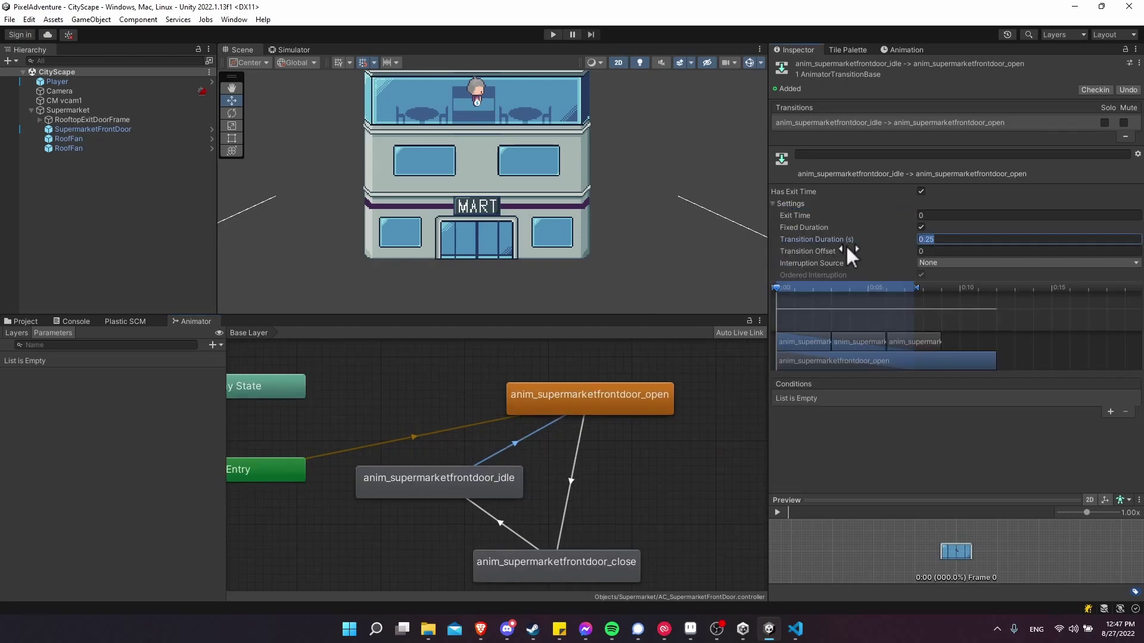
{"action": "type", "text": "0"}
{"action": "left_click", "coordinate": [921, 192]}
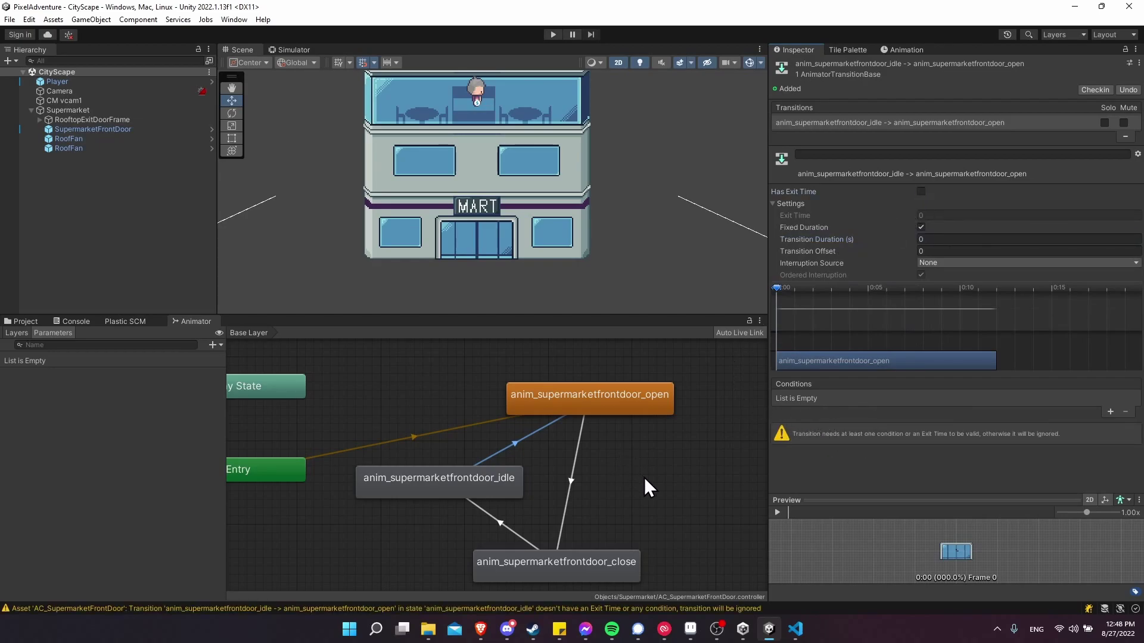
Step: Give the open-to-close transition an Exit Time of 1 and a Transition Duration of 0
{"action": "middle_click_drag", "start_coordinate": [643, 478], "coordinate": [543, 480]}
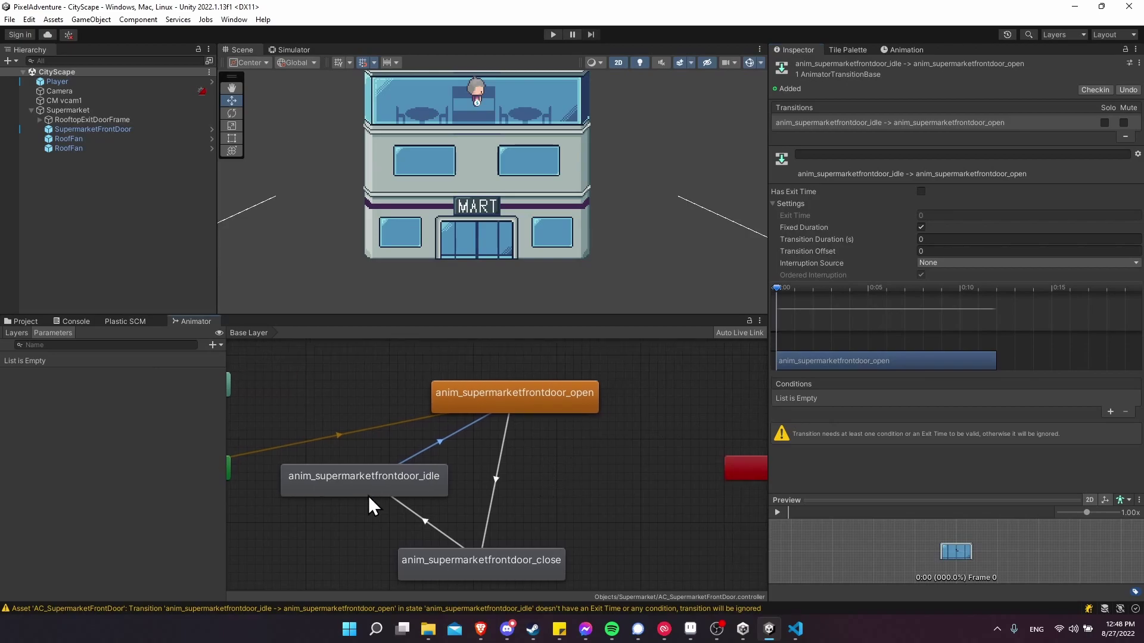
{"action": "left_click", "coordinate": [496, 481]}
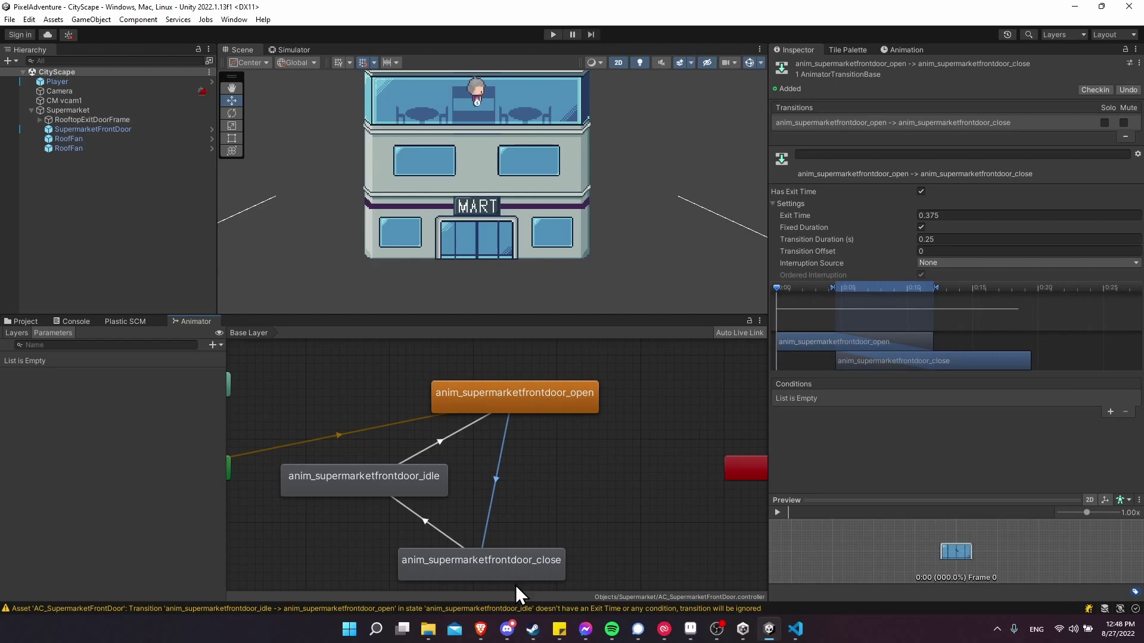
{"action": "middle_click_drag", "start_coordinate": [531, 523], "coordinate": [520, 521]}
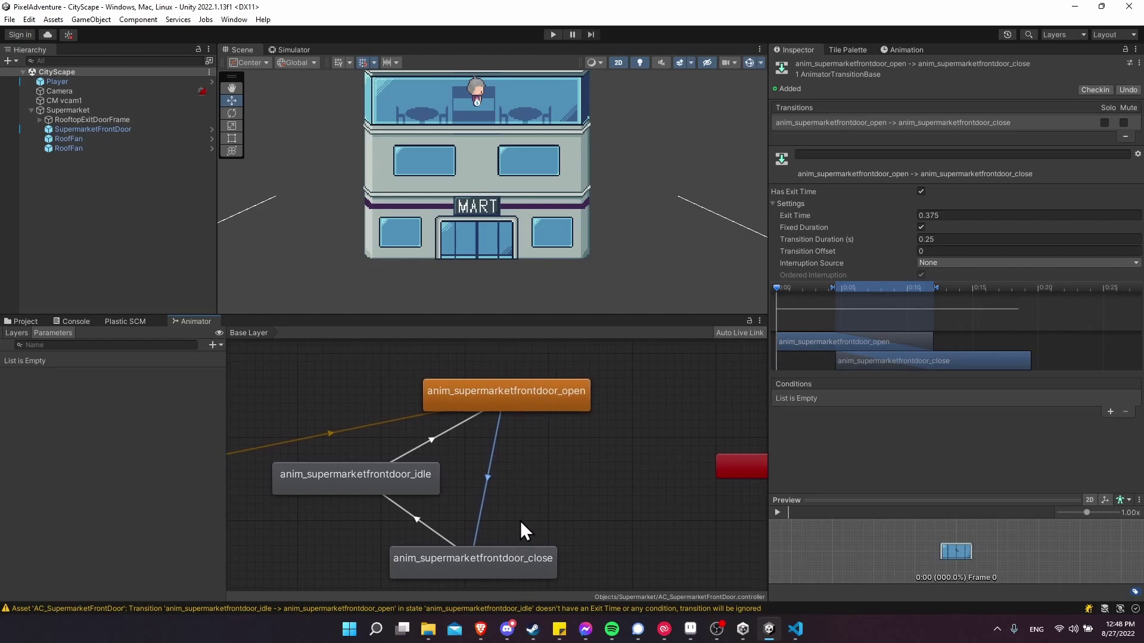
{"action": "left_click", "coordinate": [932, 215]}
{"action": "type", "text": "1"}
{"action": "key", "text": "Tab"}
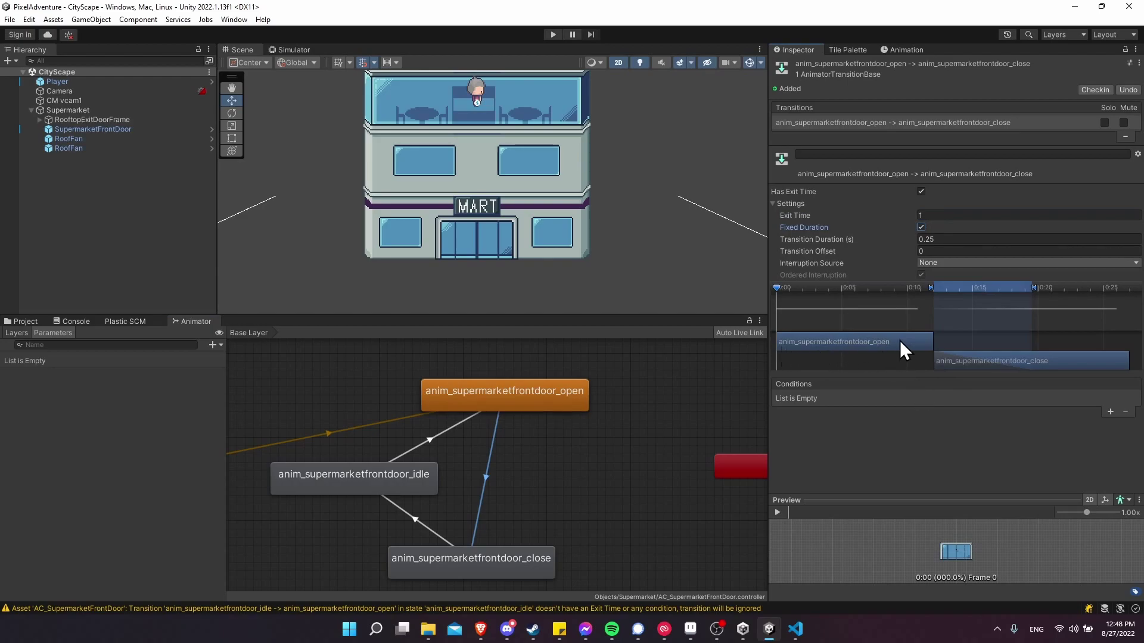
{"action": "left_click", "coordinate": [931, 239]}
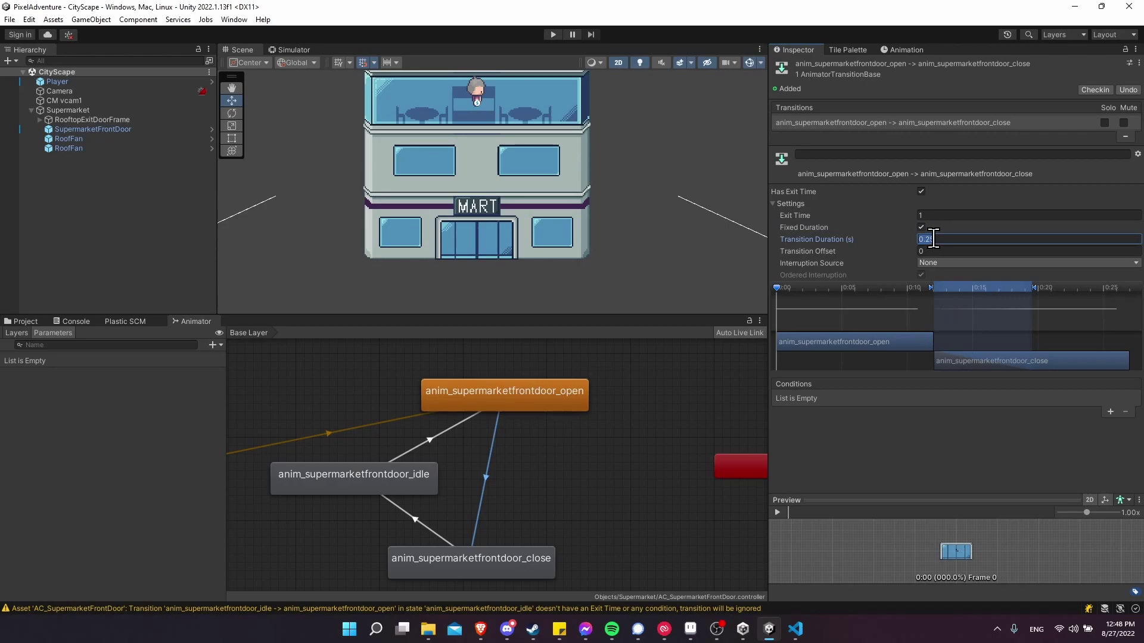
{"action": "type", "text": "0"}
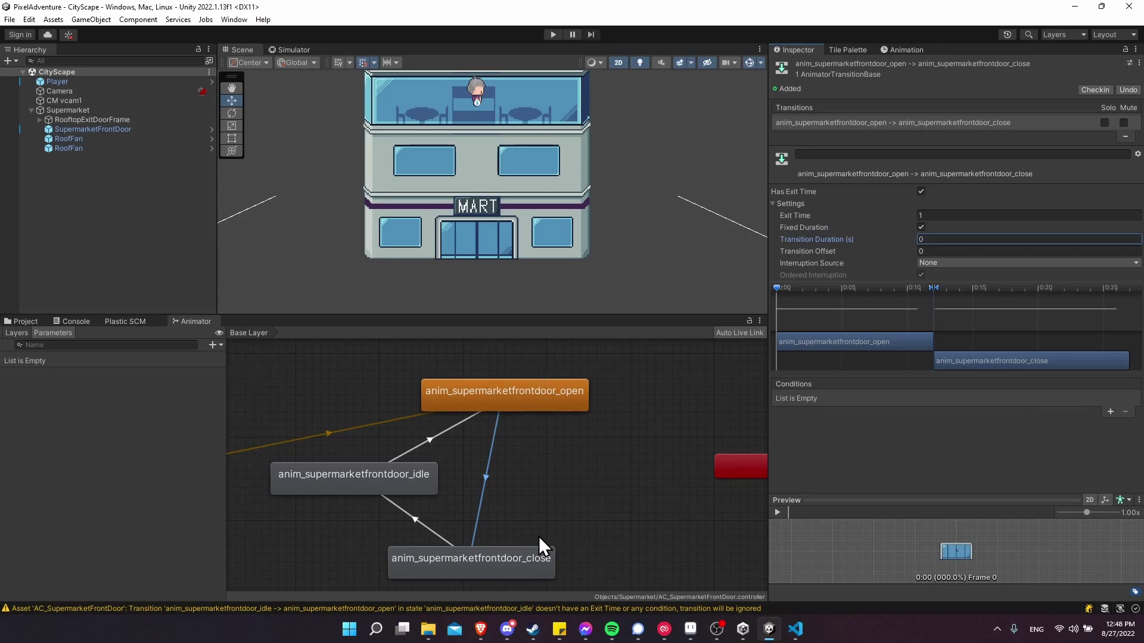
Step: Set the close-to-idle transition's Exit Time to 1 and review the state transitions
{"action": "left_click_drag", "start_coordinate": [537, 563], "coordinate": [563, 545]}
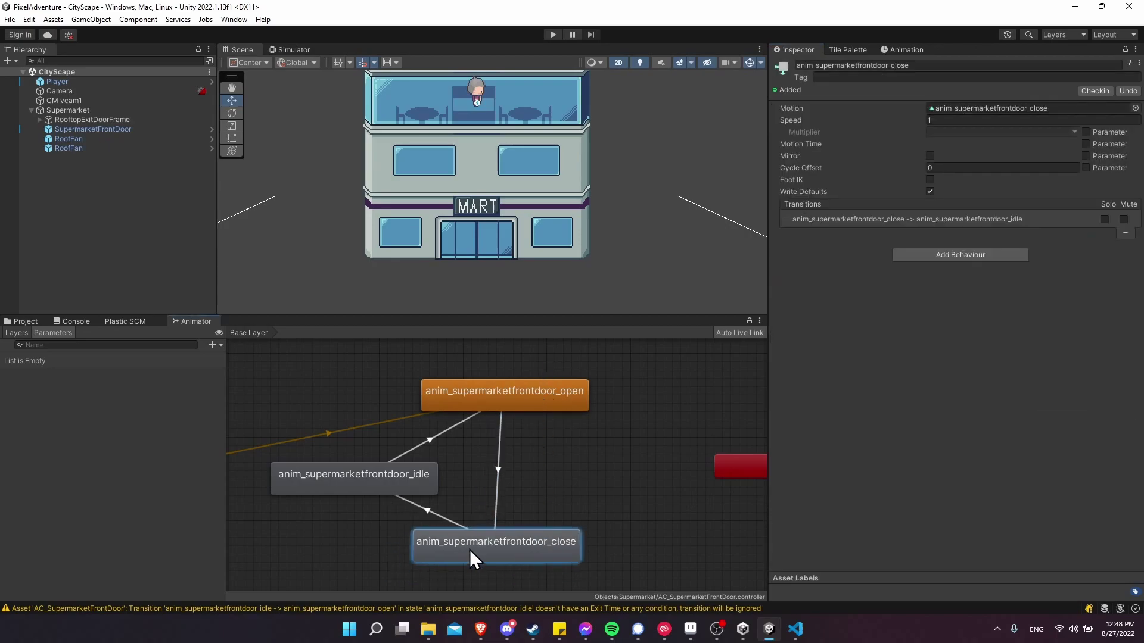
{"action": "left_click", "coordinate": [402, 481]}
{"action": "left_click", "coordinate": [438, 531]}
{"action": "left_click", "coordinate": [430, 509]}
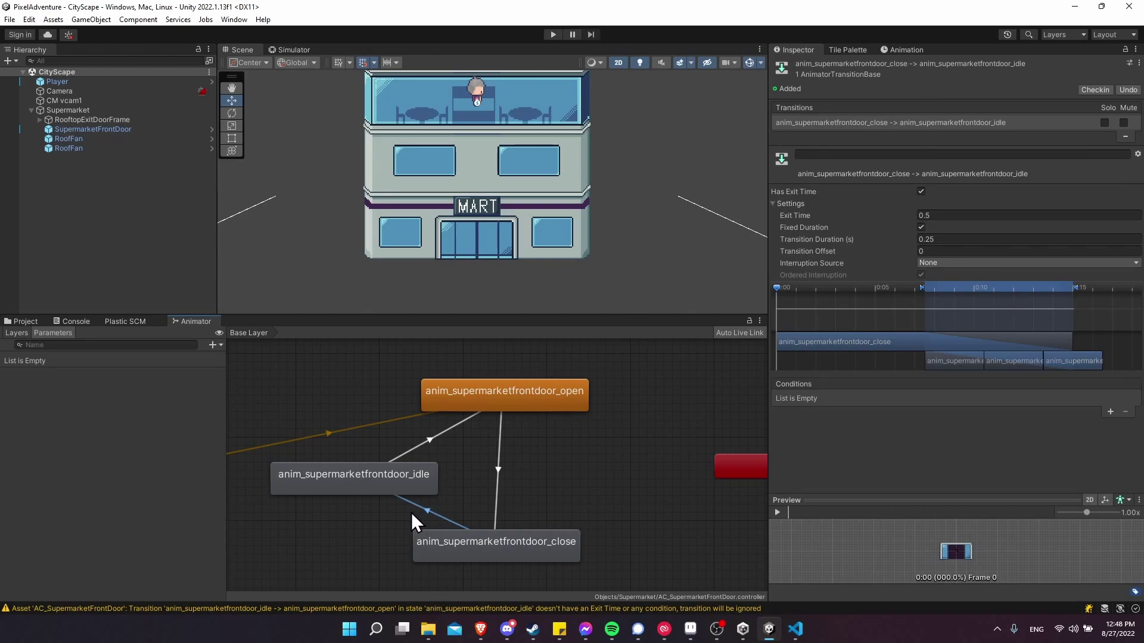
{"action": "left_click", "coordinate": [930, 215]}
{"action": "type", "text": "1"}
{"action": "left_click", "coordinate": [944, 241]}
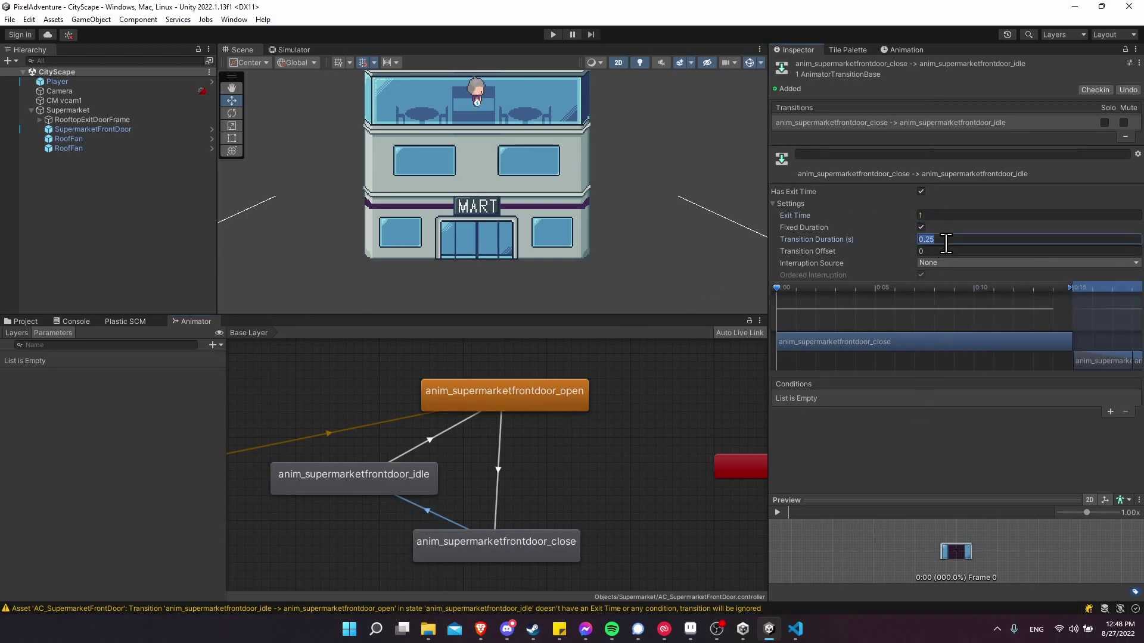
{"action": "left_click", "coordinate": [466, 559]}
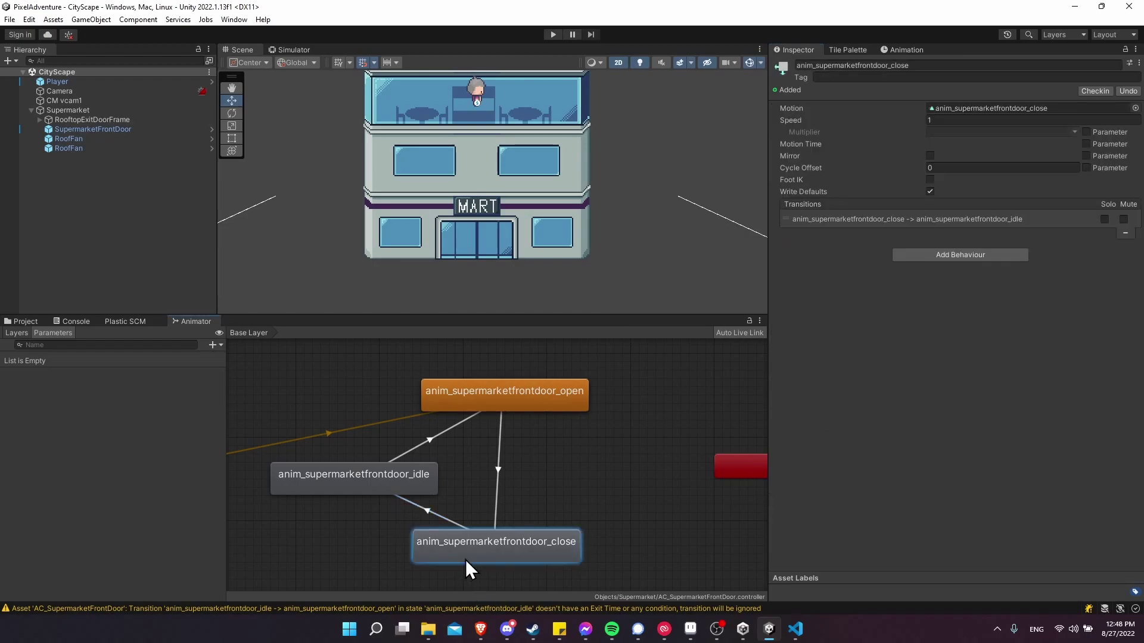
{"action": "left_click", "coordinate": [403, 481]}
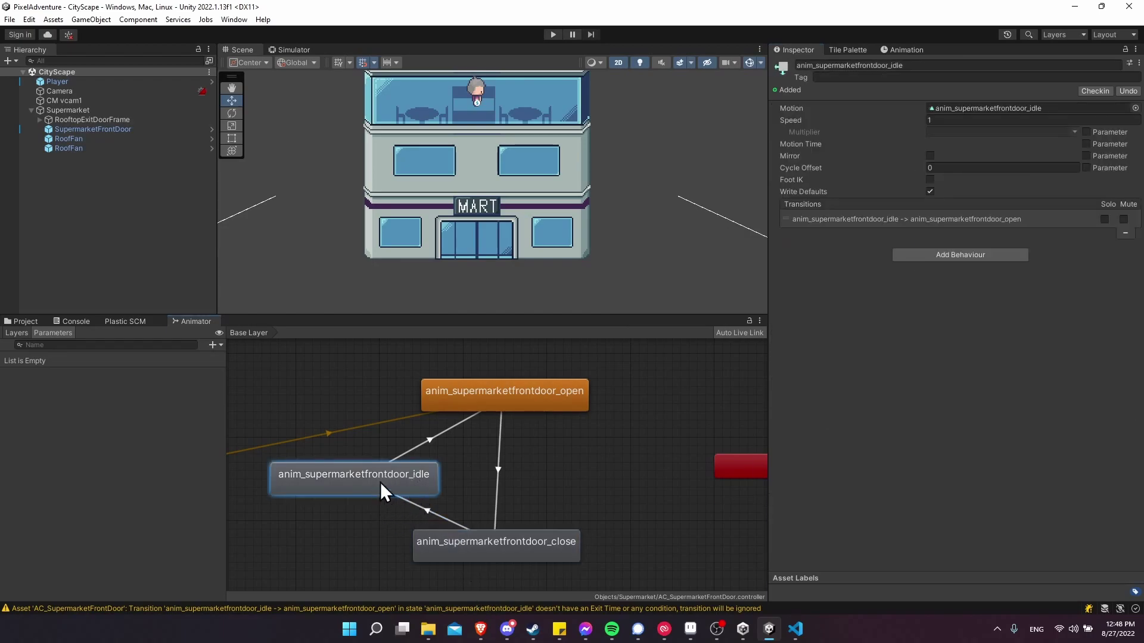
{"action": "double_click", "coordinate": [119, 129]}
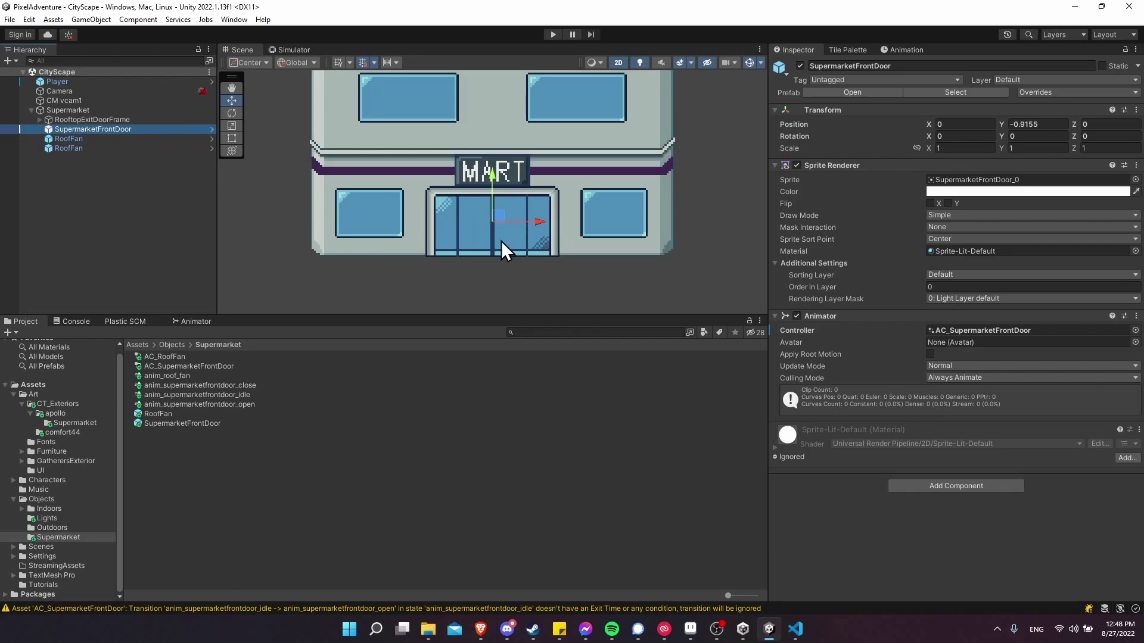
{"action": "middle_click_drag", "start_coordinate": [465, 258], "coordinate": [398, 257]}
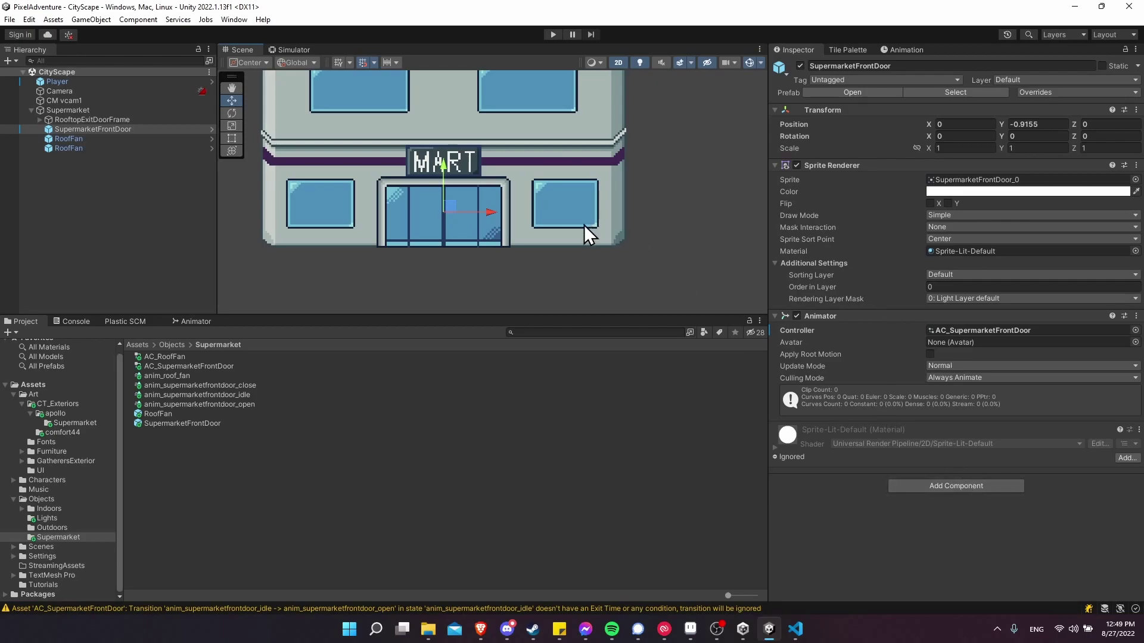
{"action": "scroll", "coordinate": [584, 224], "scroll_direction": "down", "scroll_amount": 3}
{"action": "scroll", "coordinate": [531, 236], "scroll_direction": "up", "scroll_amount": 5}
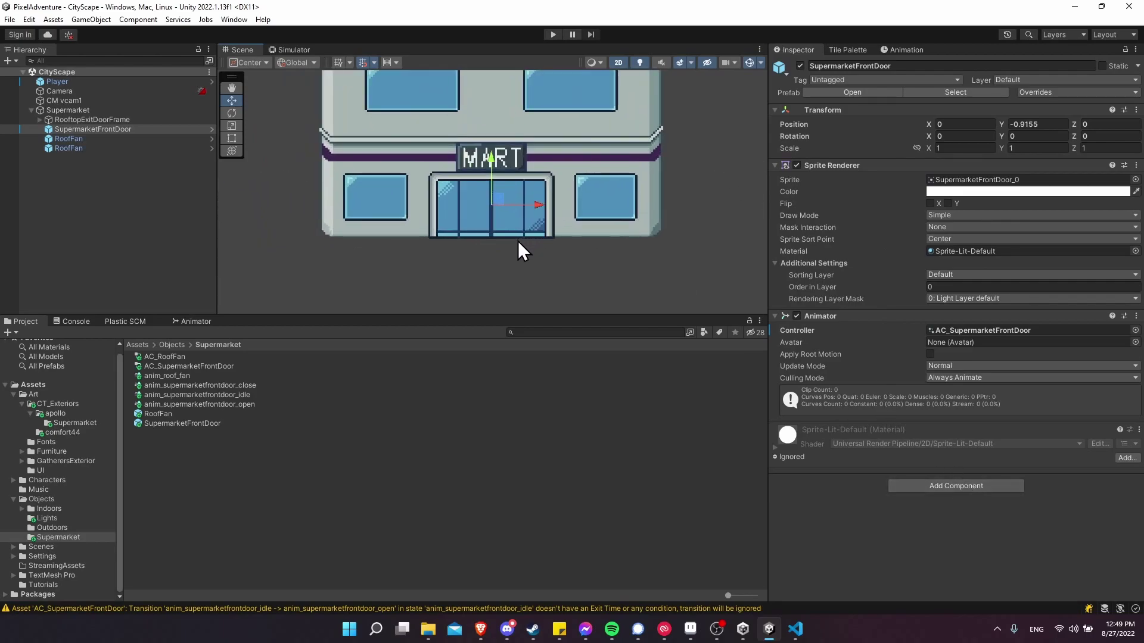
Step: Add a Box Collider 2D to SupermarketFrontDoor by searching 'boxcol'
{"action": "left_click", "coordinate": [928, 486]}
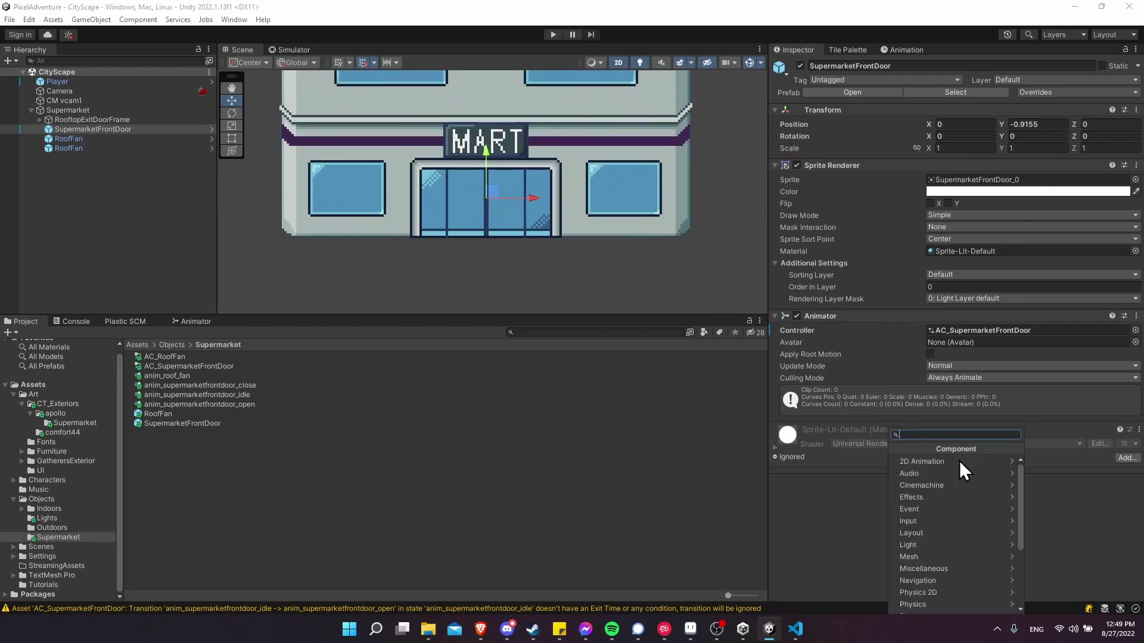
{"action": "type", "text": "boxcol"}
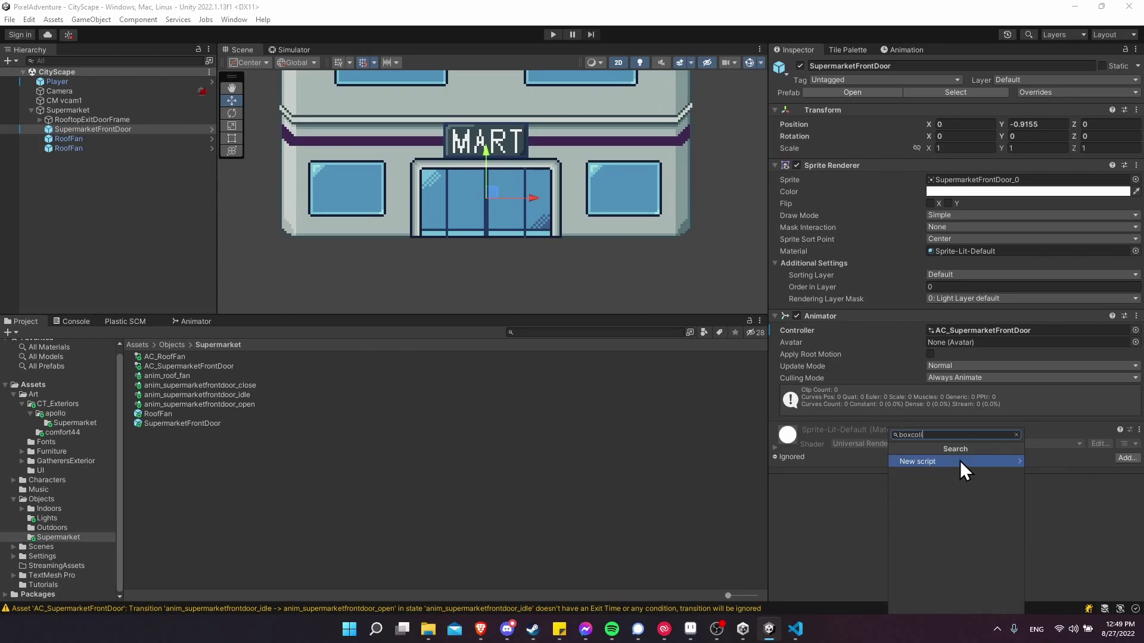
{"action": "left_click", "coordinate": [961, 472]}
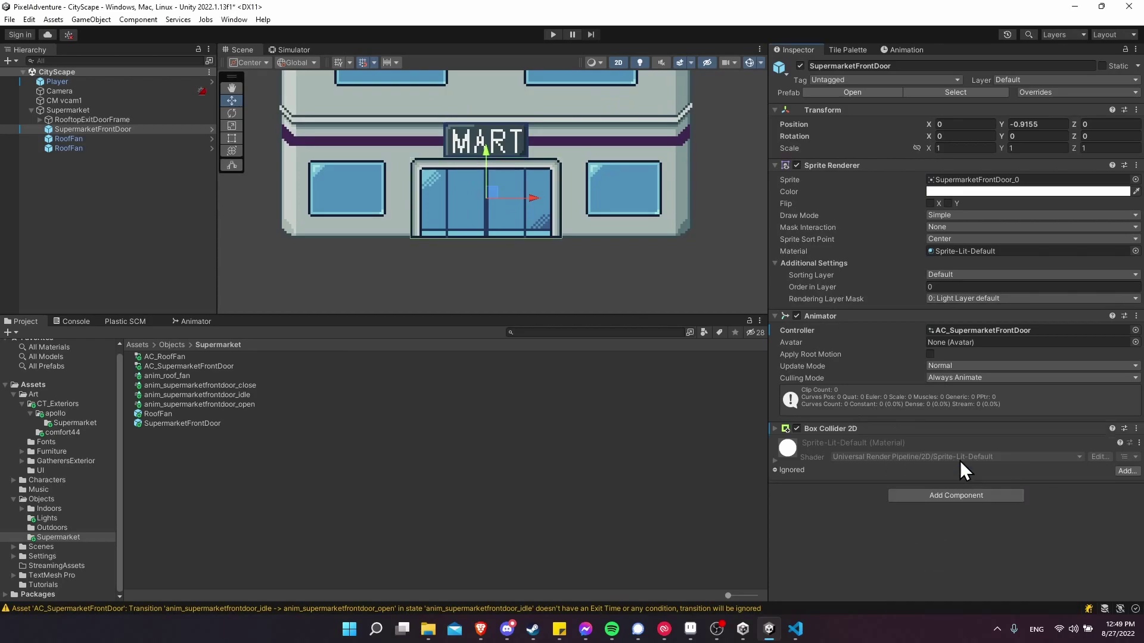
Step: Apply the newly added Box Collider 2D to the front door prefab
{"action": "left_click", "coordinate": [1128, 428]}
{"action": "mouse_move", "coordinate": [1102, 456]}
{"action": "left_click", "coordinate": [1137, 441]}
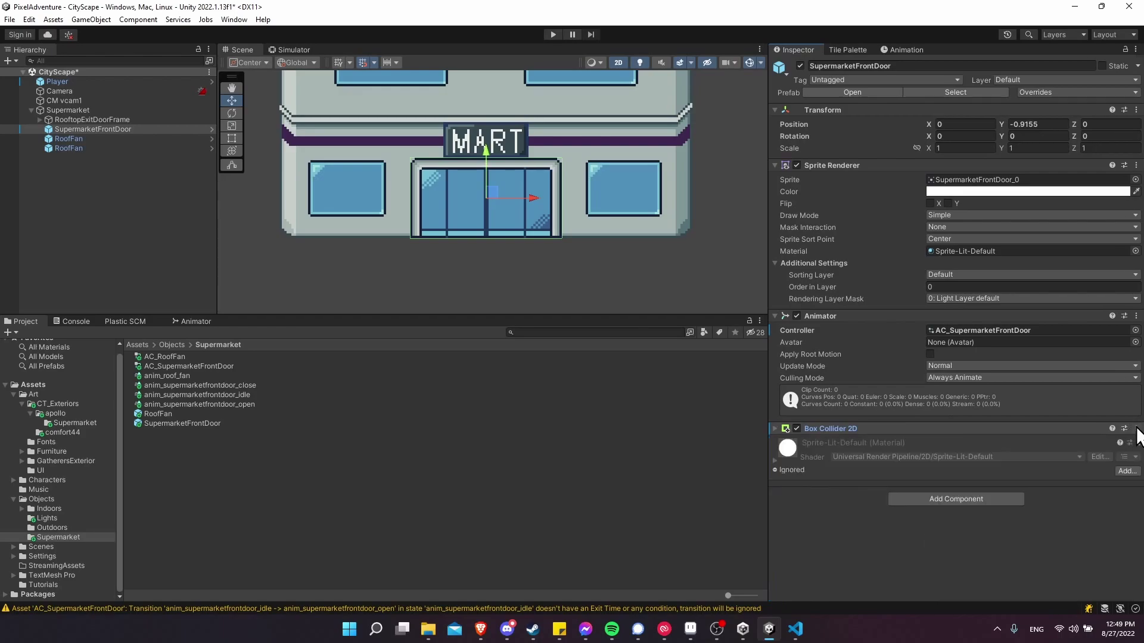
{"action": "left_click", "coordinate": [1135, 429]}
{"action": "left_click", "coordinate": [967, 453]}
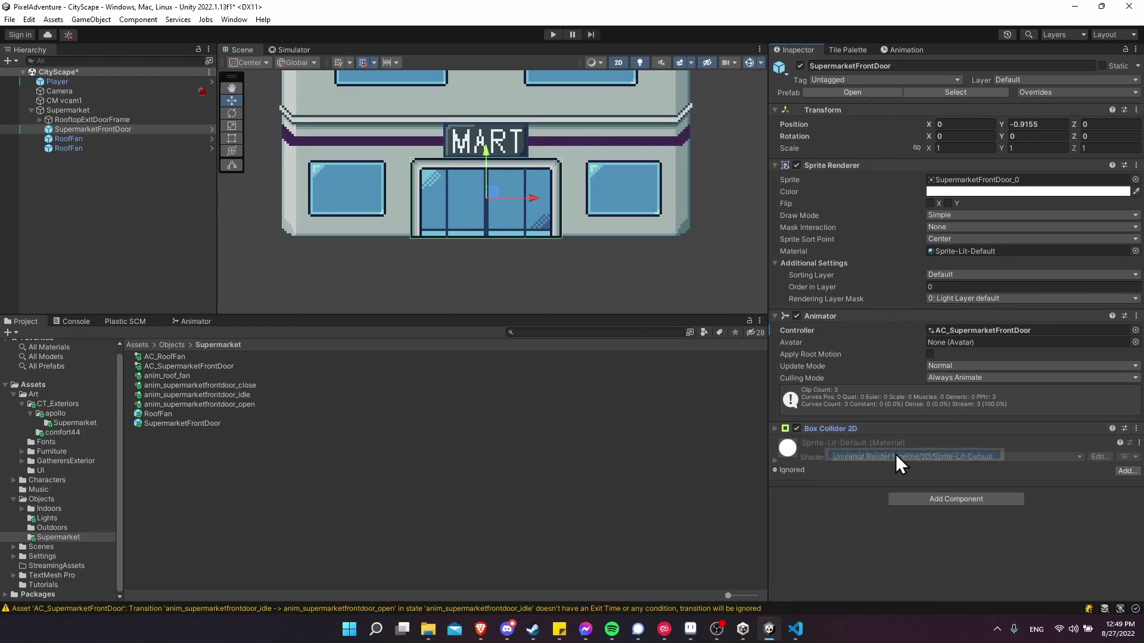
{"action": "left_click", "coordinate": [775, 428]}
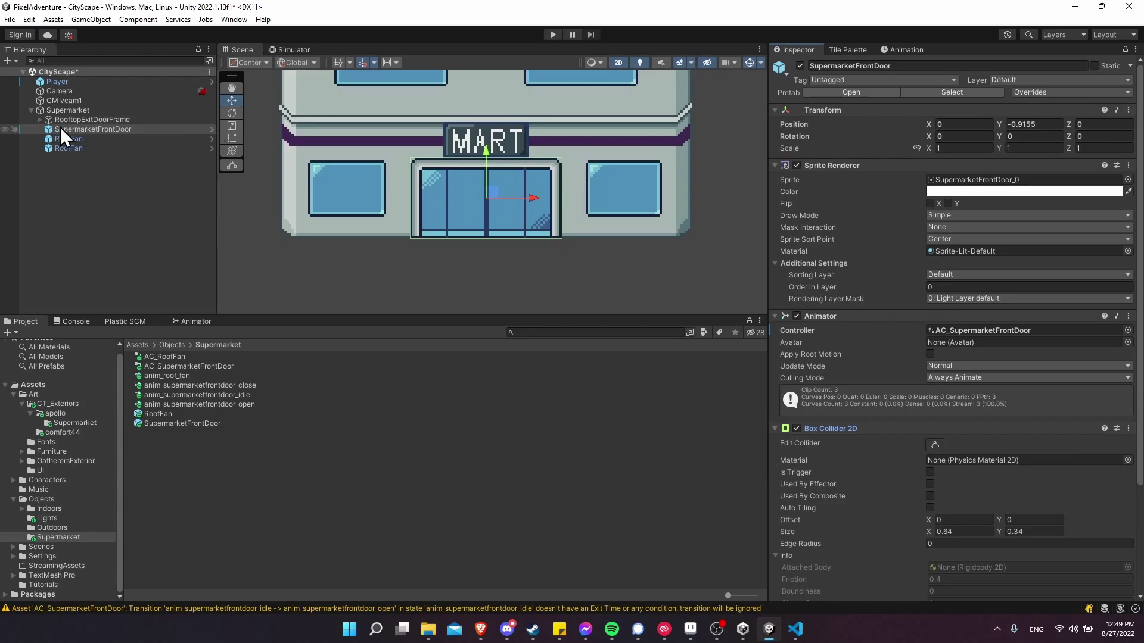
{"action": "left_click", "coordinate": [212, 129]}
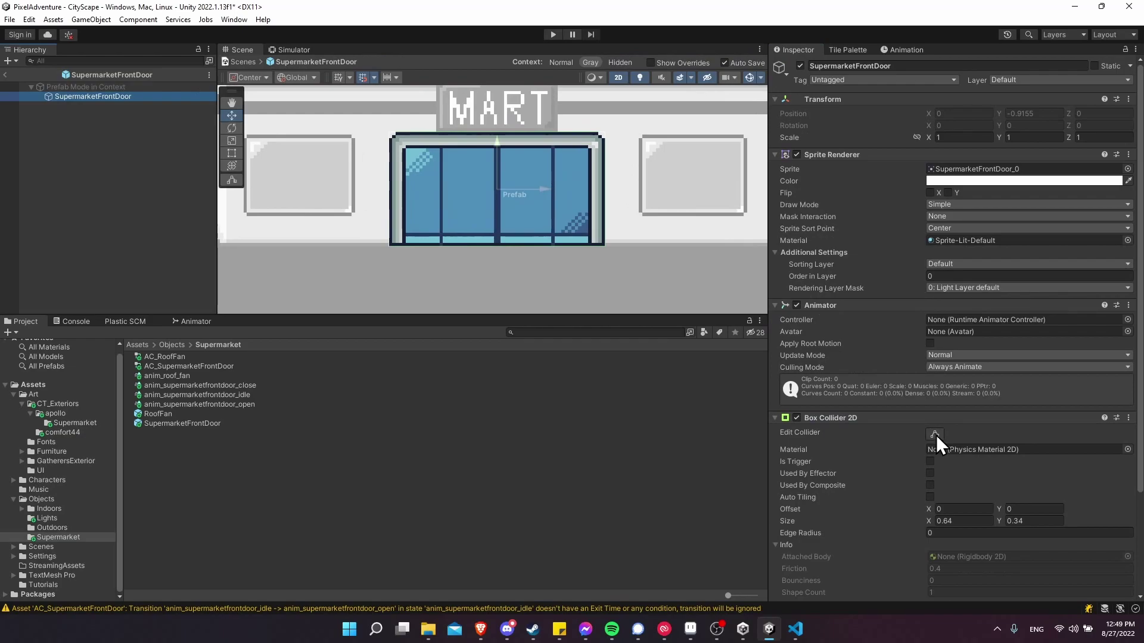
Step: Drag the collider into a 0.64 × 0.165 strip below the doorway and tick Is Trigger
{"action": "scroll", "coordinate": [935, 434], "scroll_direction": "down", "scroll_amount": 1}
{"action": "left_click", "coordinate": [931, 399]}
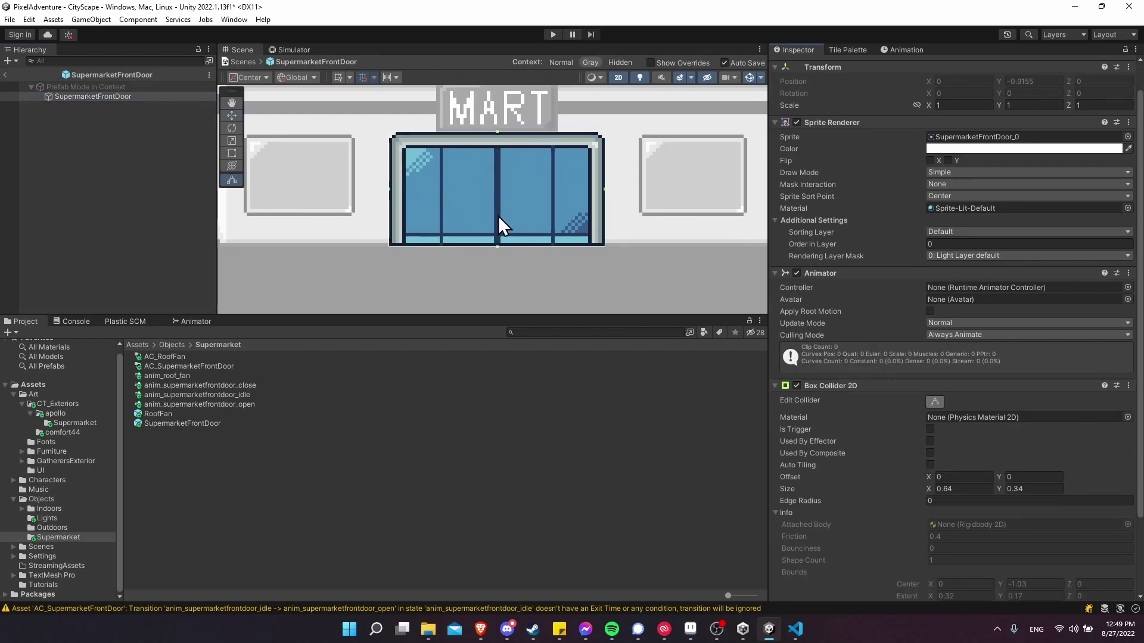
{"action": "left_click_drag", "start_coordinate": [497, 245], "coordinate": [499, 290]}
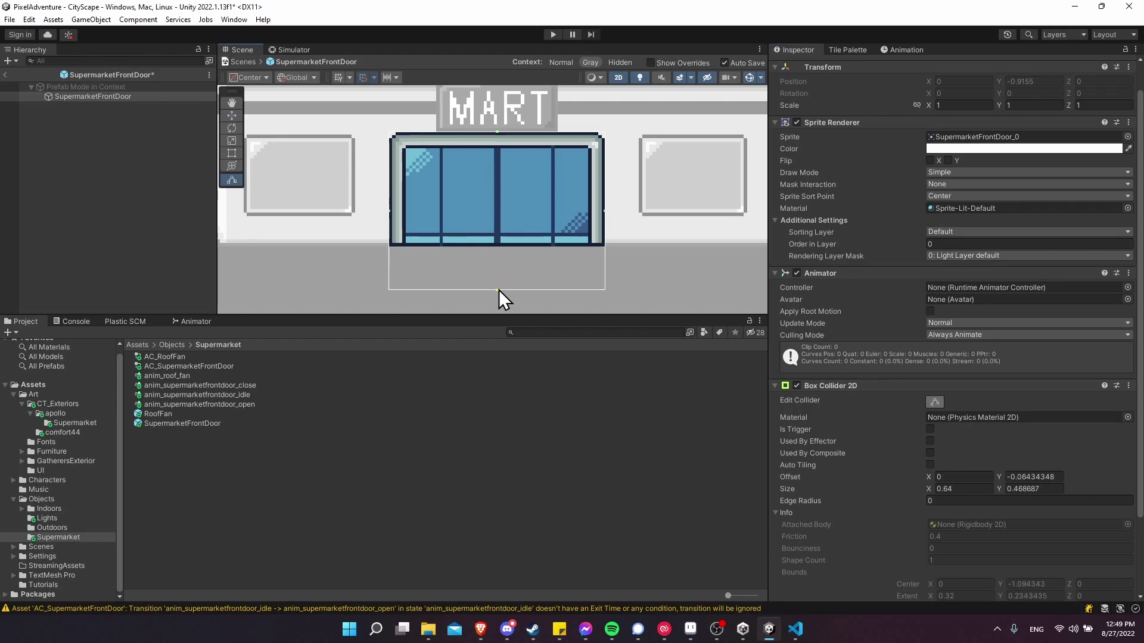
{"action": "left_click_drag", "start_coordinate": [498, 133], "coordinate": [492, 297]}
{"action": "key", "text": "f"}
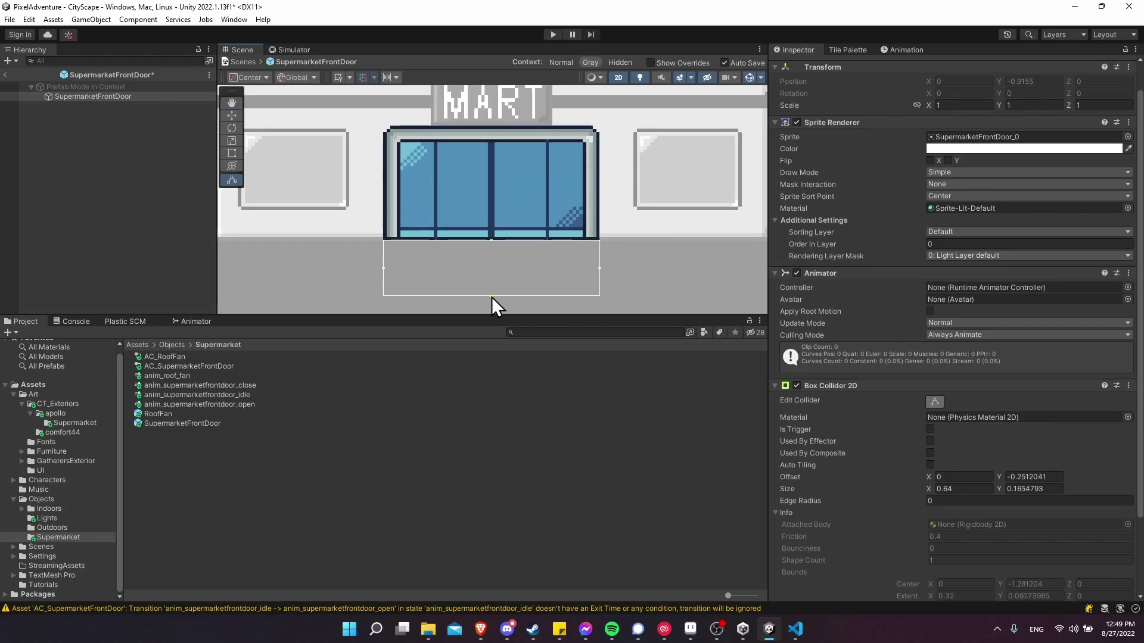
{"action": "left_click", "coordinate": [930, 429]}
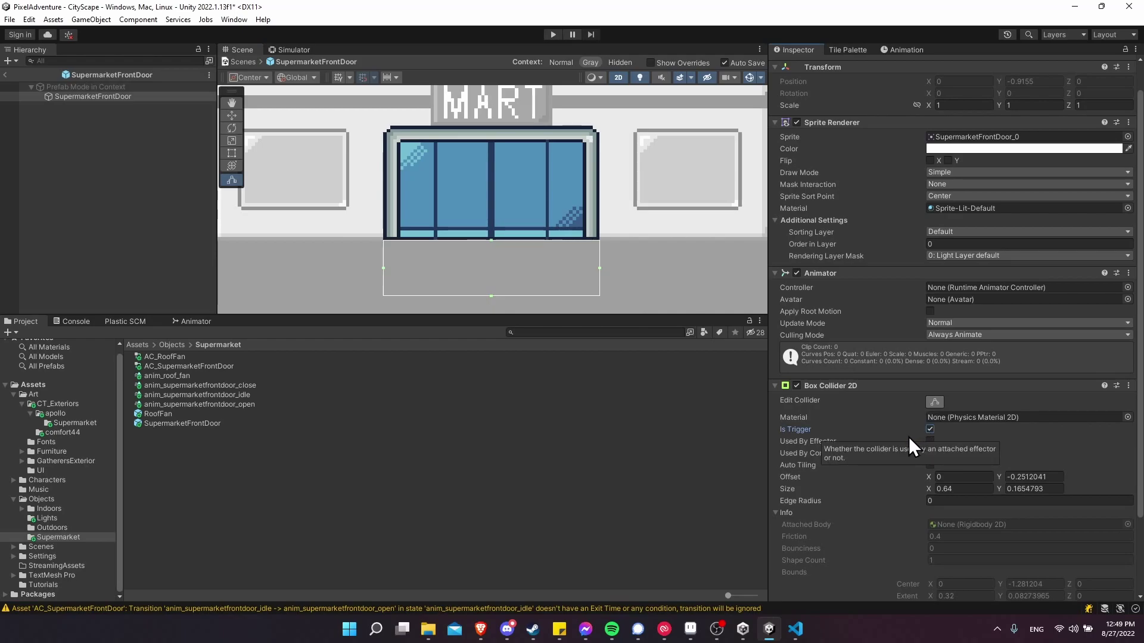
{"action": "scroll", "coordinate": [939, 404], "scroll_direction": "down", "scroll_amount": 3}
{"action": "scroll", "coordinate": [733, 259], "scroll_direction": "down", "scroll_amount": 2}
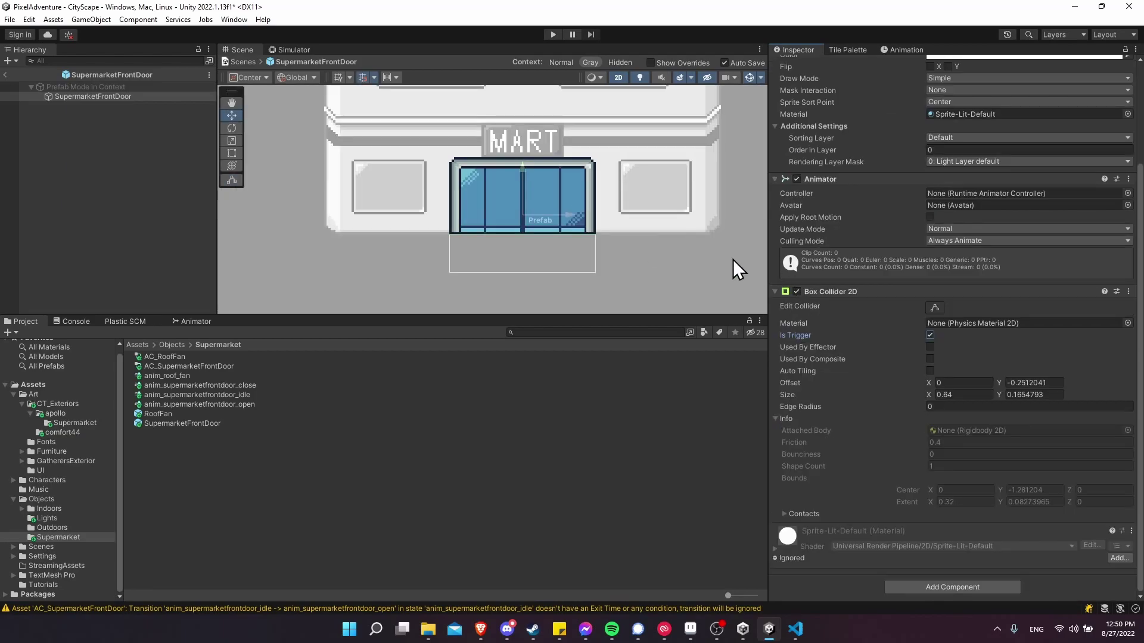
{"action": "scroll", "coordinate": [635, 260], "scroll_direction": "down", "scroll_amount": 1}
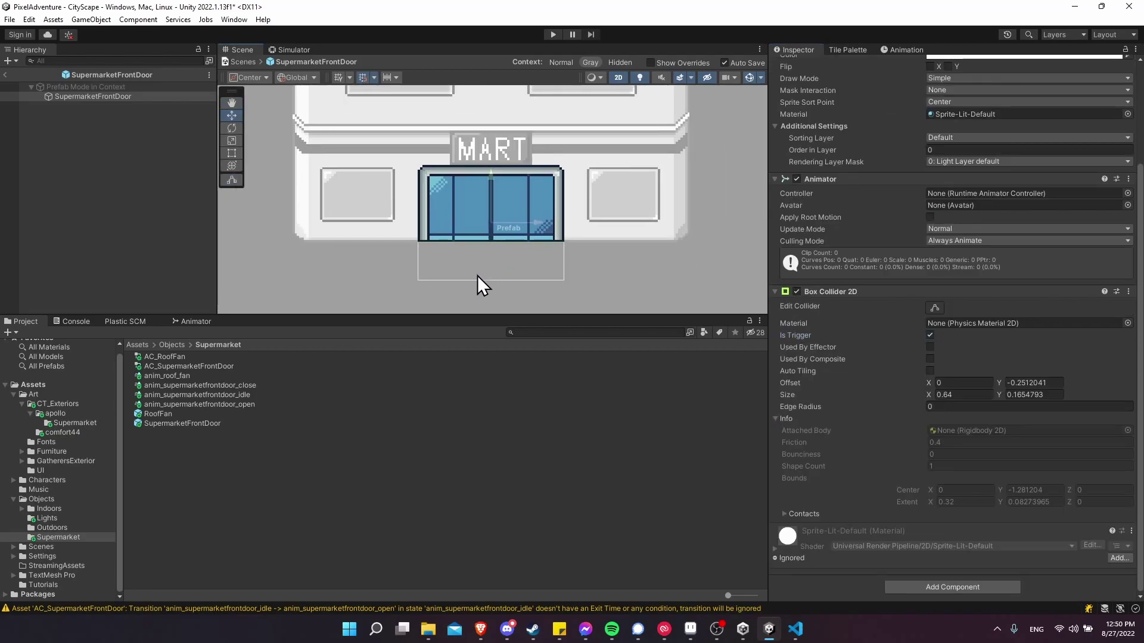
{"action": "scroll", "coordinate": [478, 266], "scroll_direction": "up", "scroll_amount": 1}
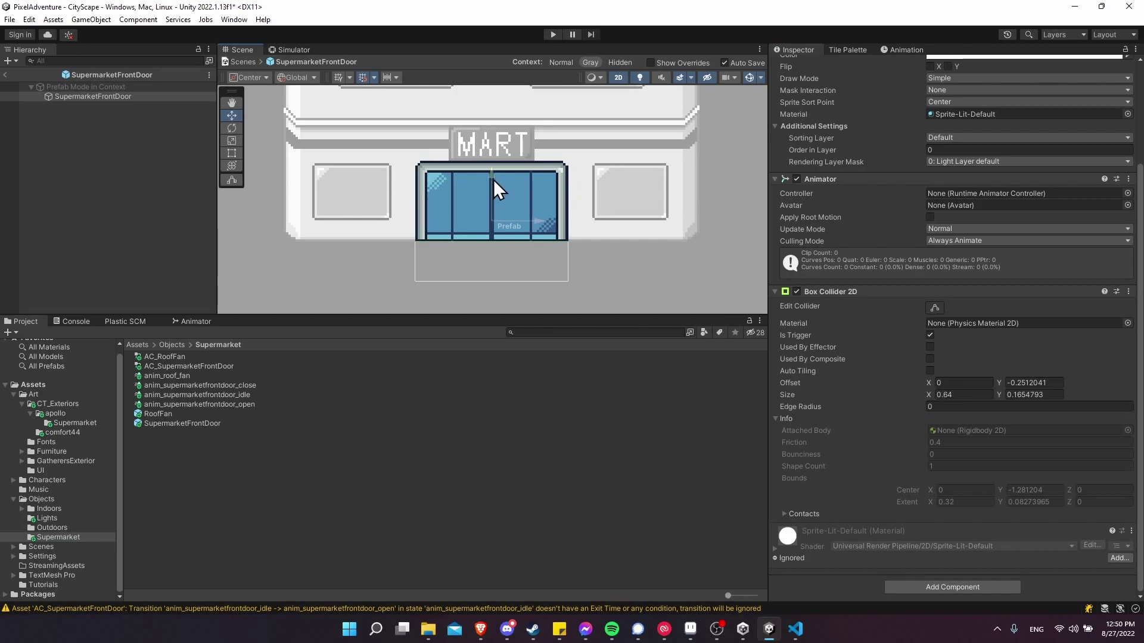
{"action": "scroll", "coordinate": [545, 277], "scroll_direction": "up", "scroll_amount": 3}
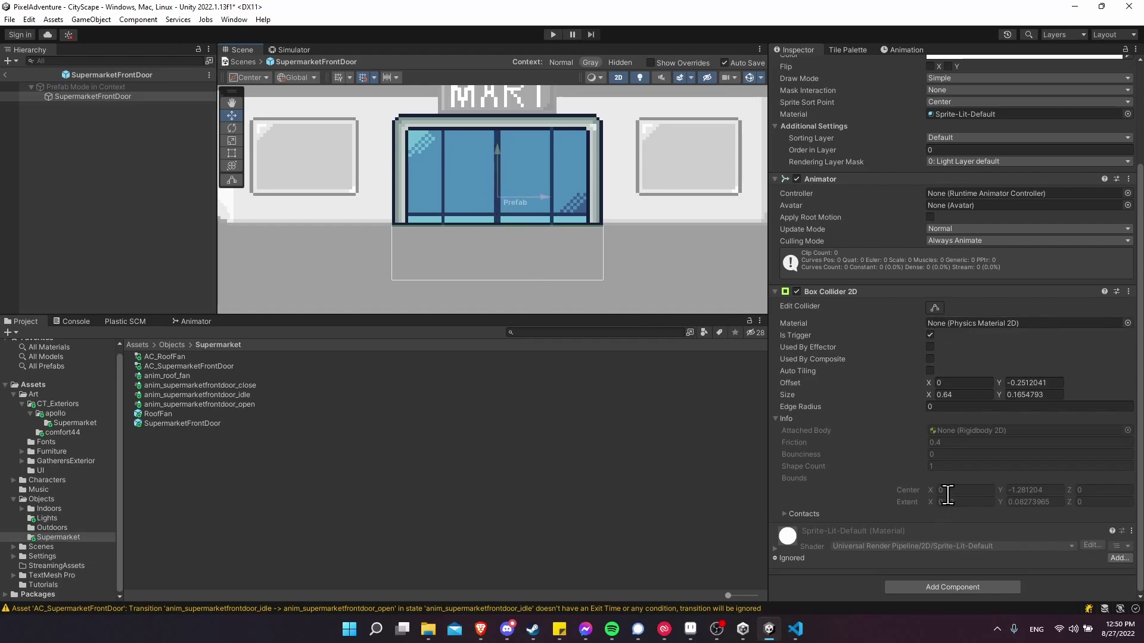
Step: Create and attach a new AutomatedDoor script, then open AutomatedDoor.cs in VS Code
{"action": "left_click", "coordinate": [960, 584]}
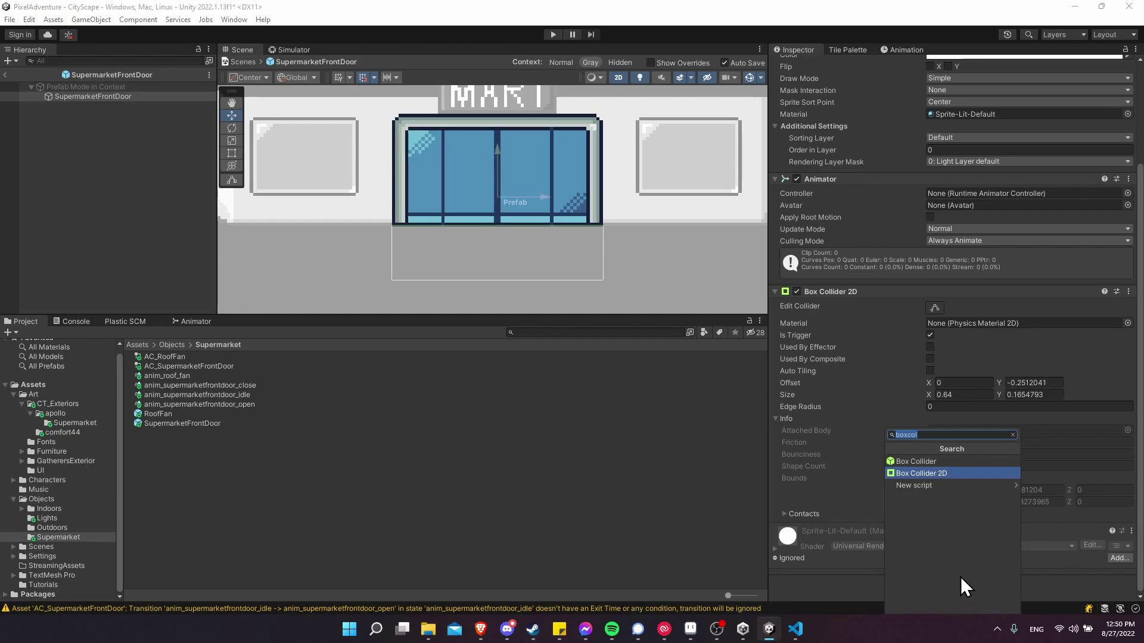
{"action": "type", "text": "AutomatedDoor"}
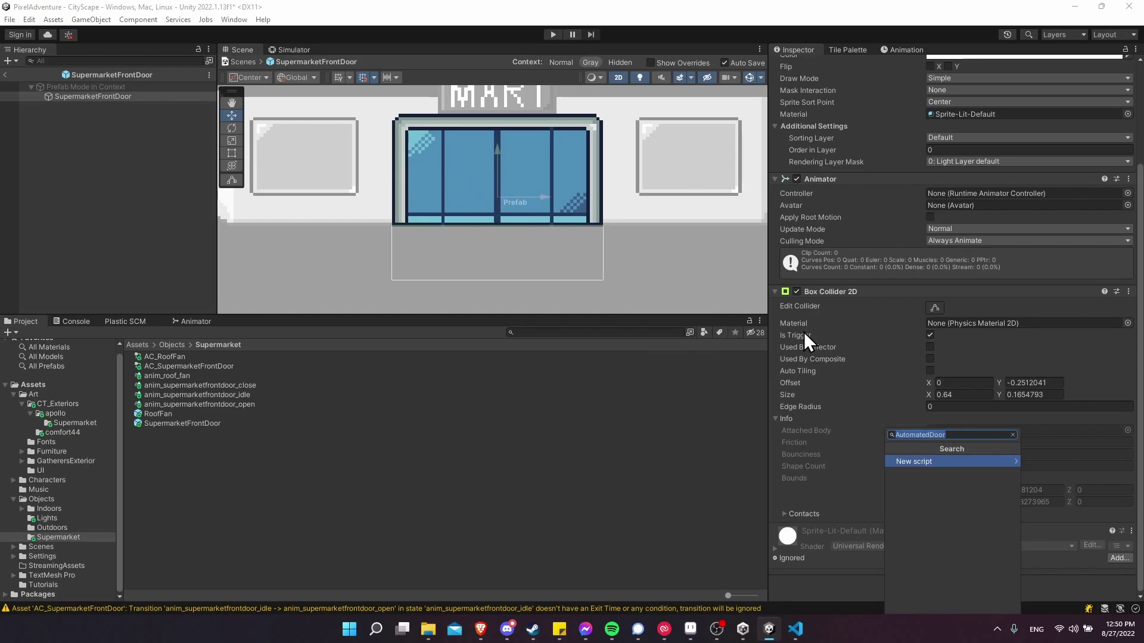
{"action": "left_click", "coordinate": [953, 465]}
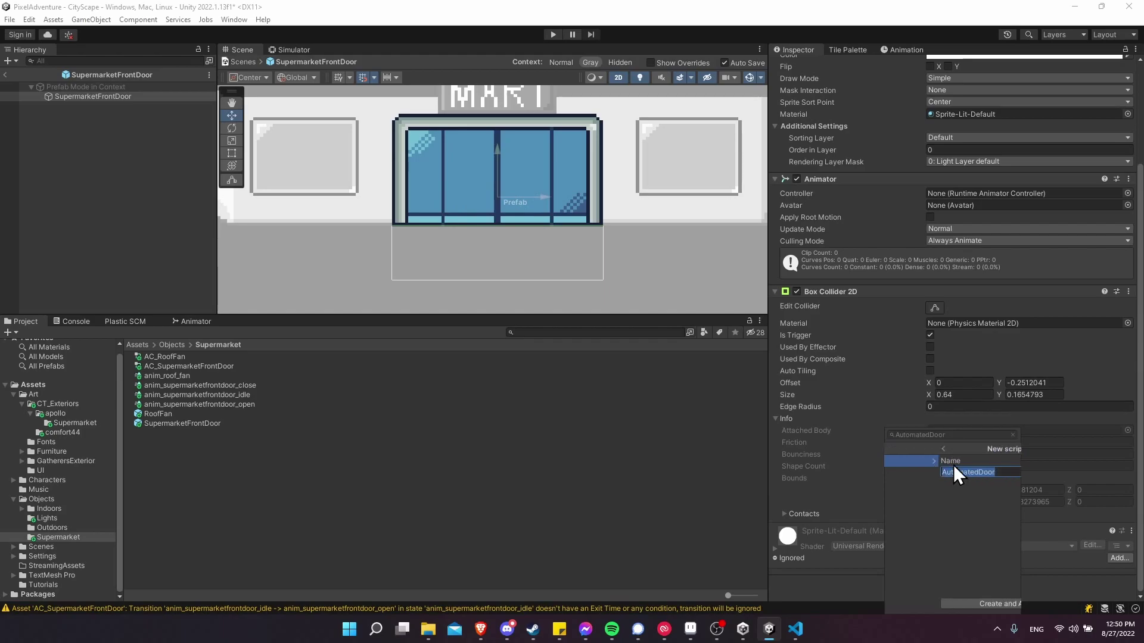
{"action": "left_click", "coordinate": [980, 603]}
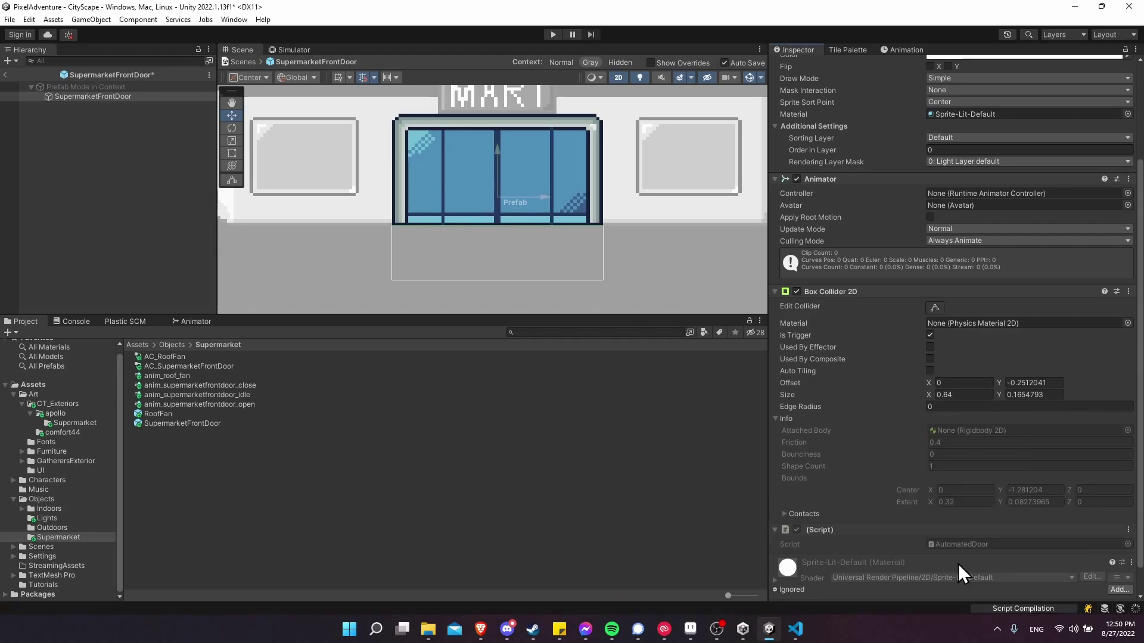
{"action": "double_click", "coordinate": [958, 564]}
{"action": "left_click", "coordinate": [314, 120]}
Step: Declare 'public BoxCollider2D doorTriggerCollider;' in the class and save the script
{"action": "key", "text": "Return"}
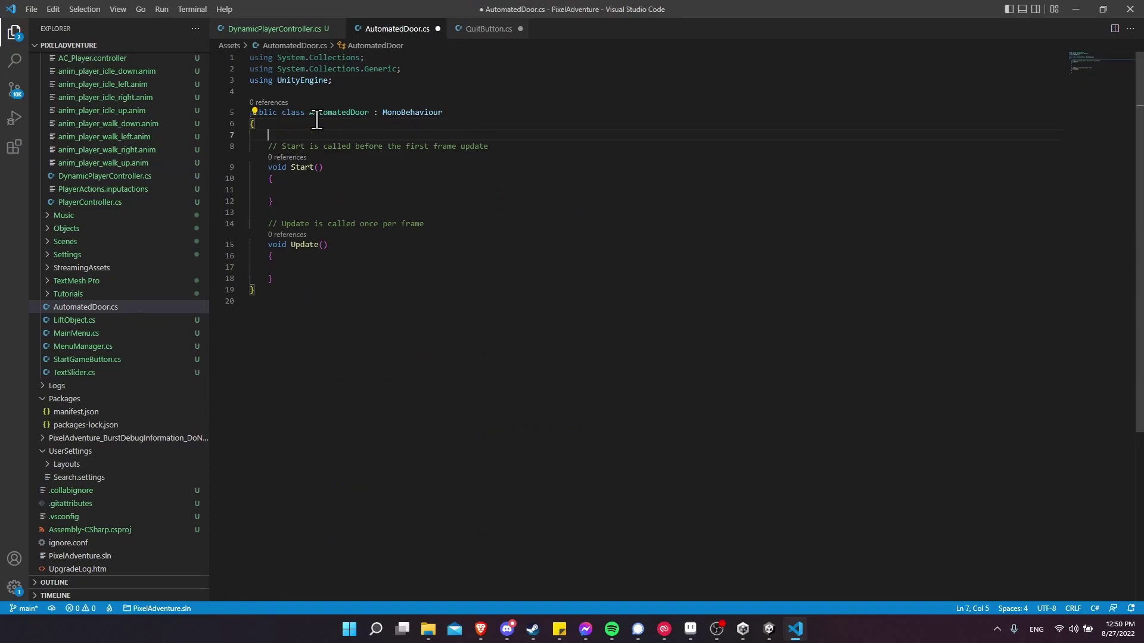
{"action": "key", "text": "Return"}
{"action": "key", "text": "Up"}
{"action": "key", "text": "Tab"}
{"action": "type", "text": "BoxCol"}
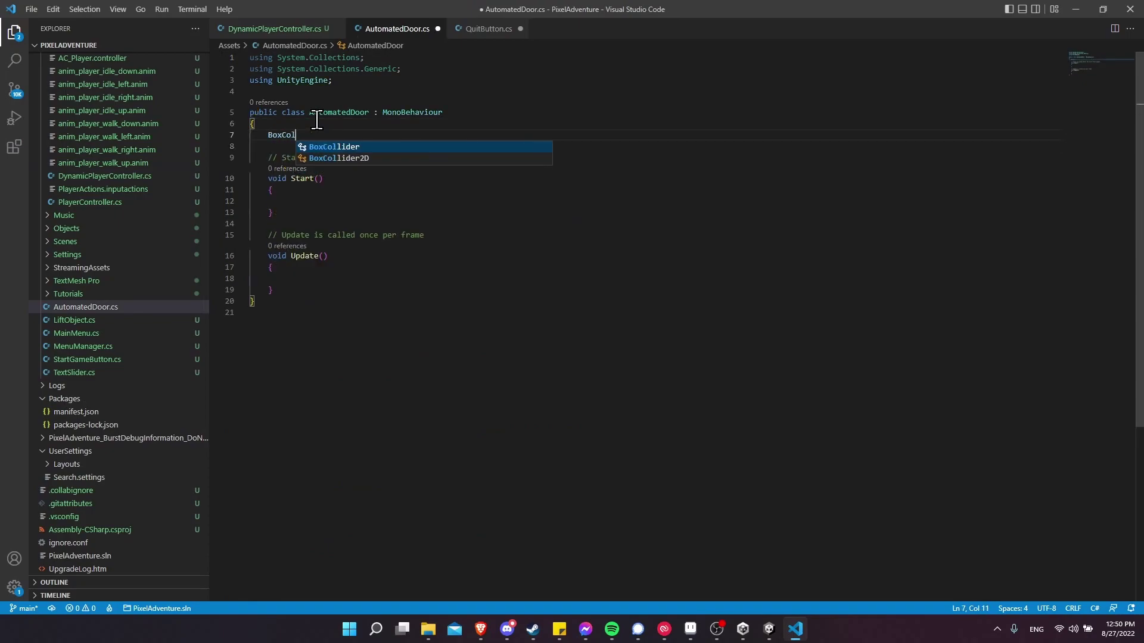
{"action": "type", "text": "lider2D doo"}
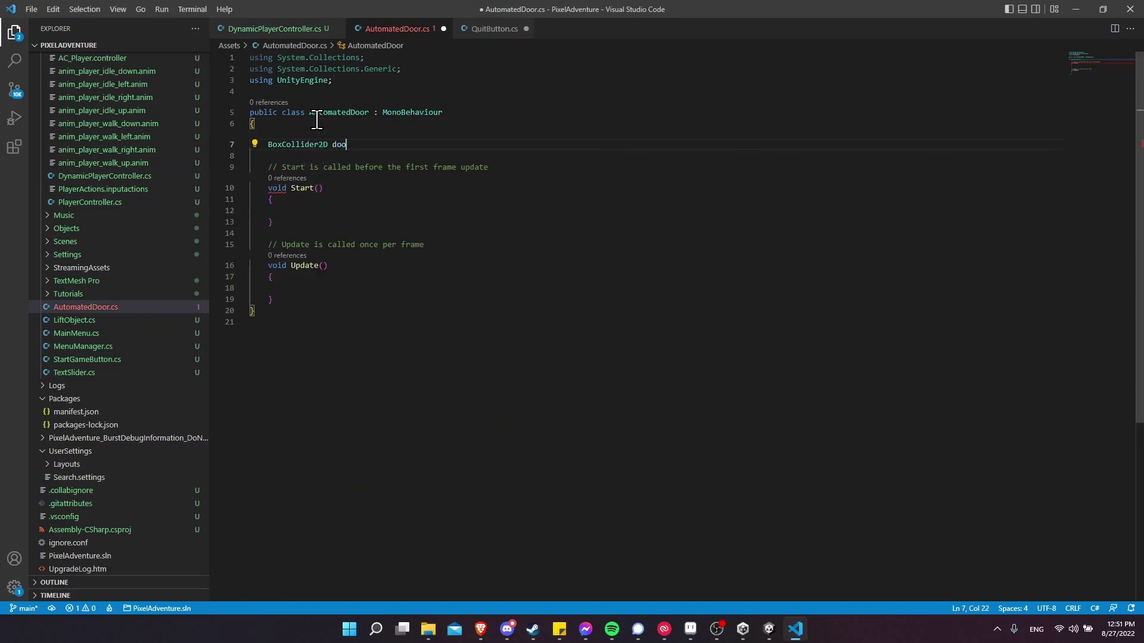
{"action": "type", "text": "rTriggerCollider;"}
{"action": "key", "text": "Home"}
{"action": "type", "text": "public"}
{"action": "key", "text": "ctrl+s"}
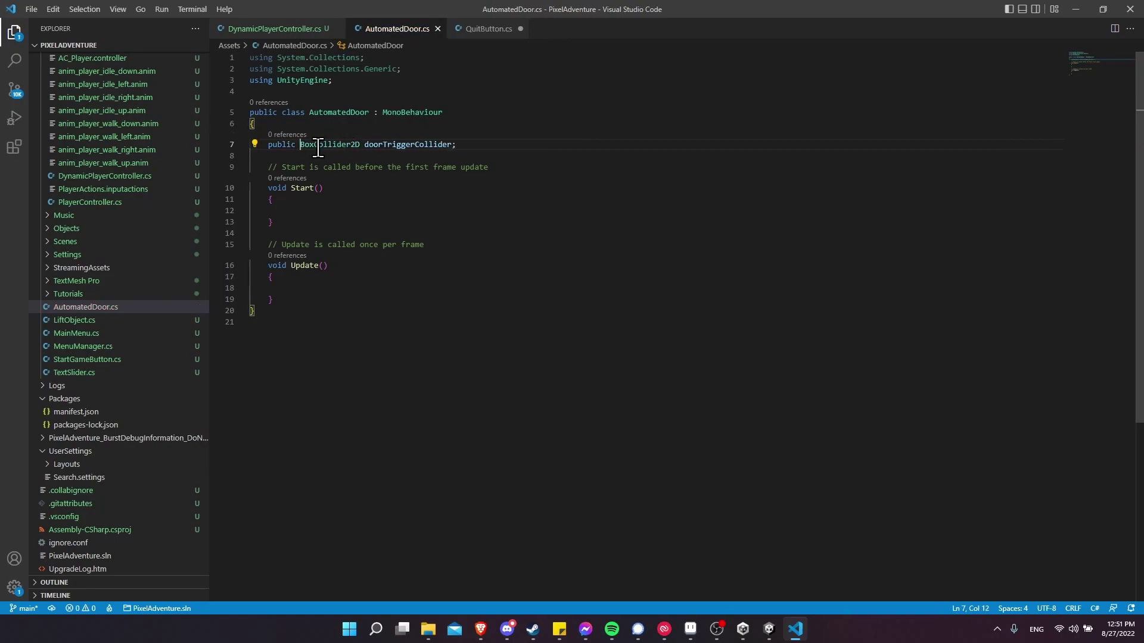
Step: Add an empty 'void OnTriggerEnter2D(Collider2D col)' method before the class's closing brace
{"action": "left_click", "coordinate": [316, 298]}
{"action": "key", "text": "Return"}
{"action": "key", "text": "Return"}
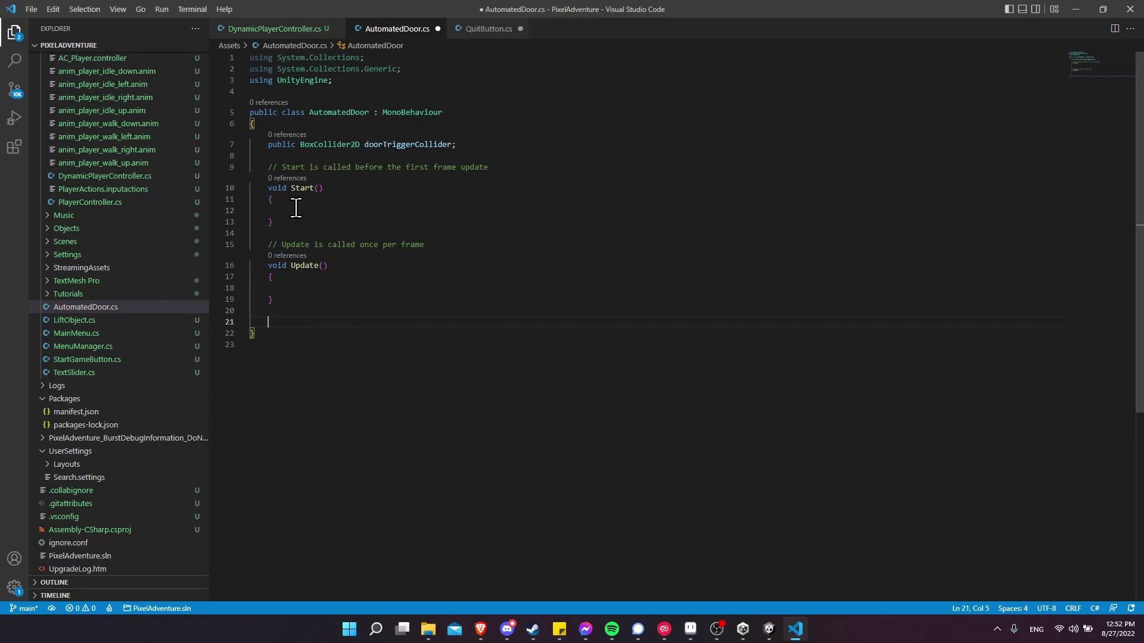
{"action": "type", "text": "void OnTriggerEnter2D(Collider2D col)"}
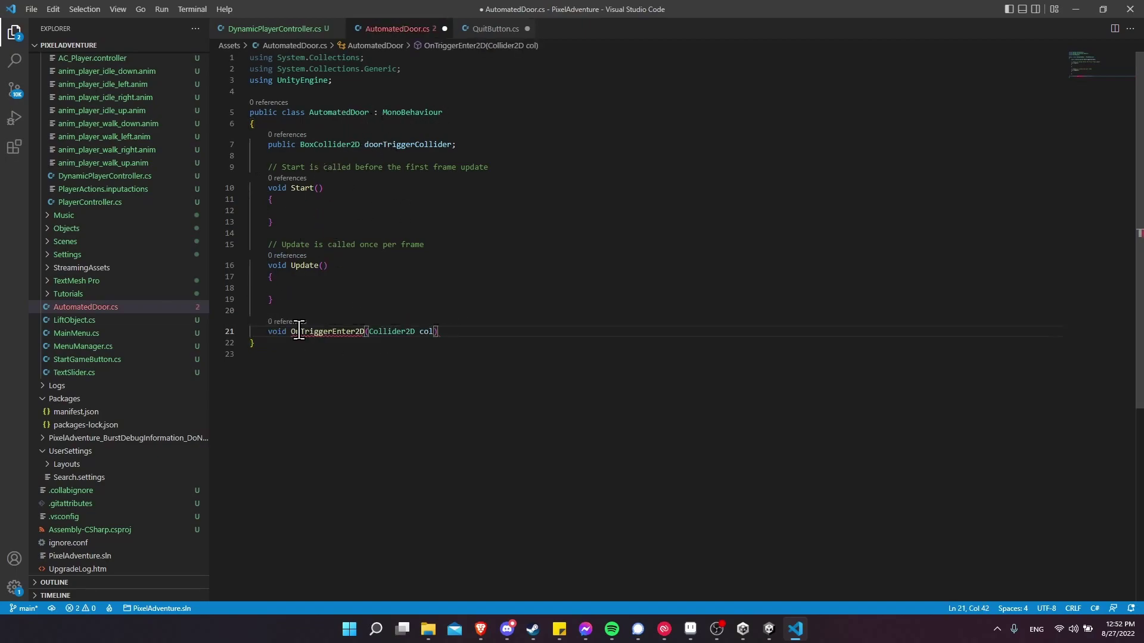
{"action": "type", "text": " {"}
{"action": "key", "text": "Return"}
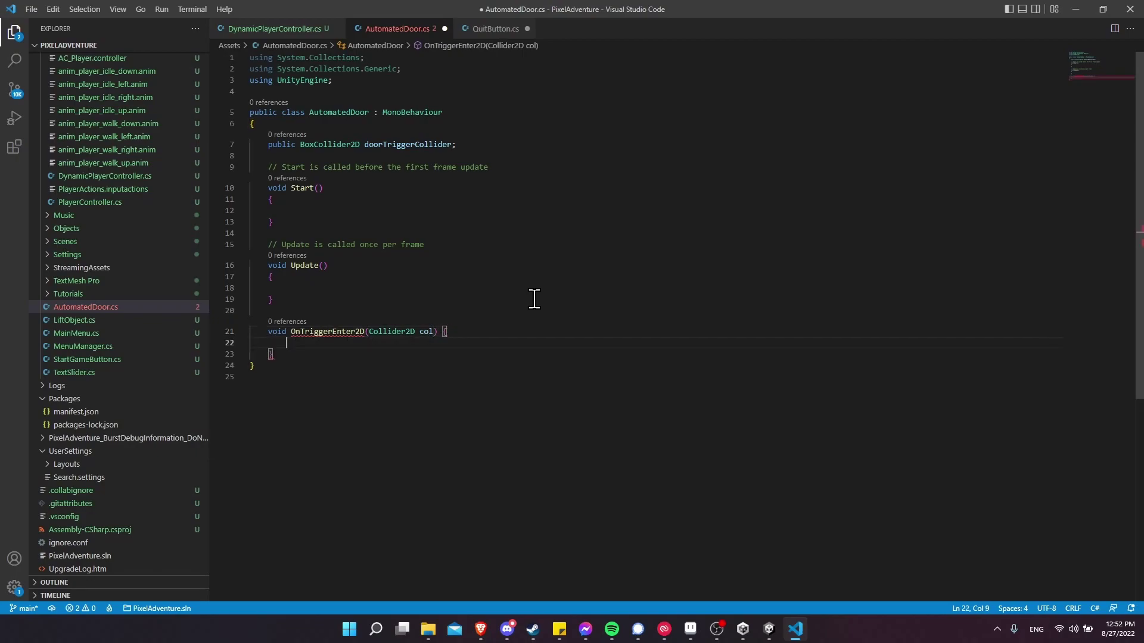